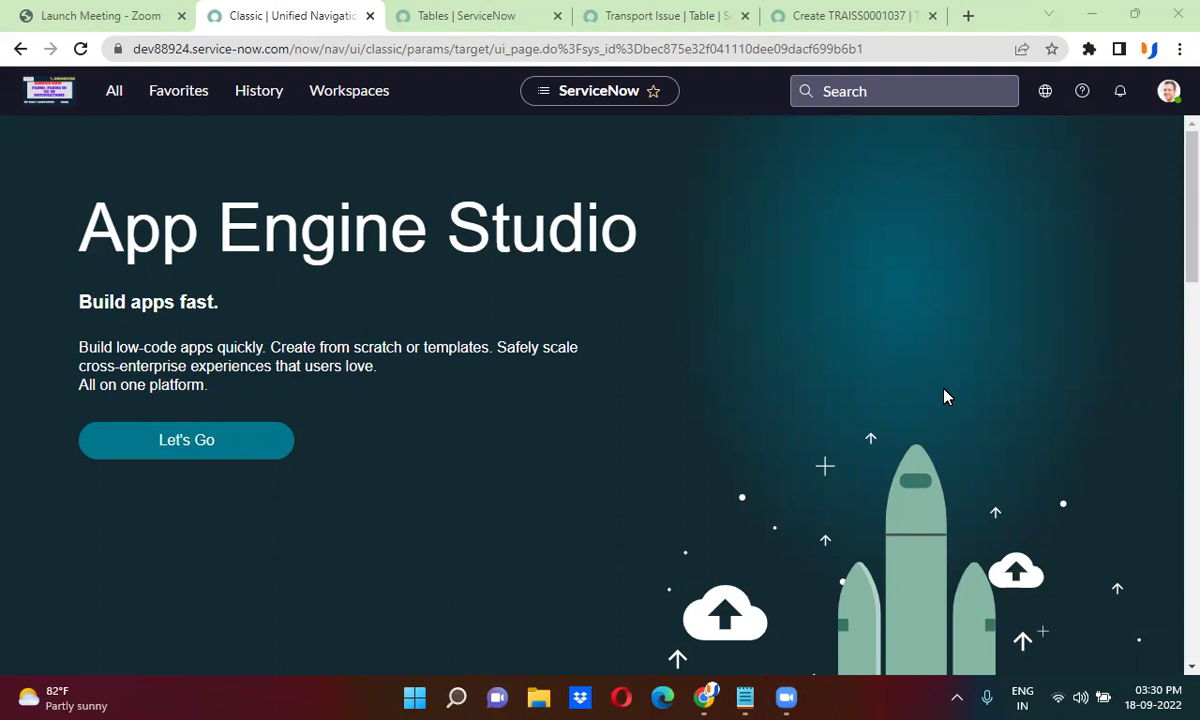
Step: Switch to the Transport Issue table record and start a new column entry for it
left_click(505, 15)
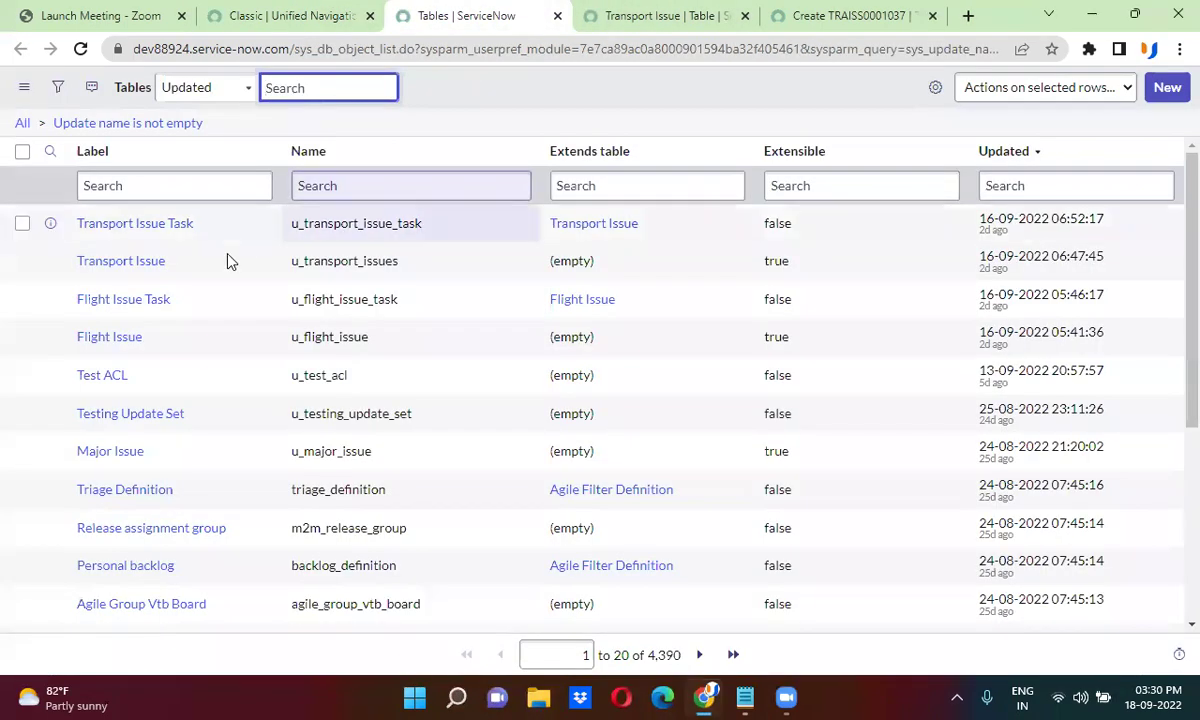
left_click(652, 15)
scroll(503, 314, "down", 1)
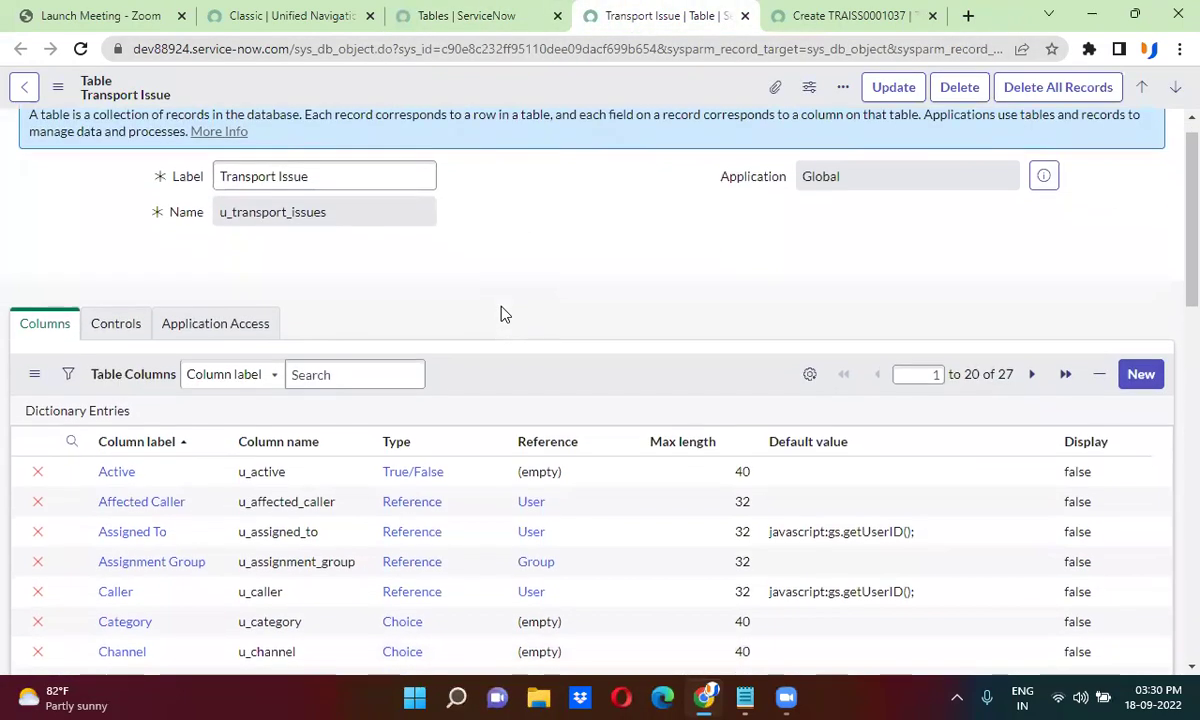
scroll(503, 314, "down", 1)
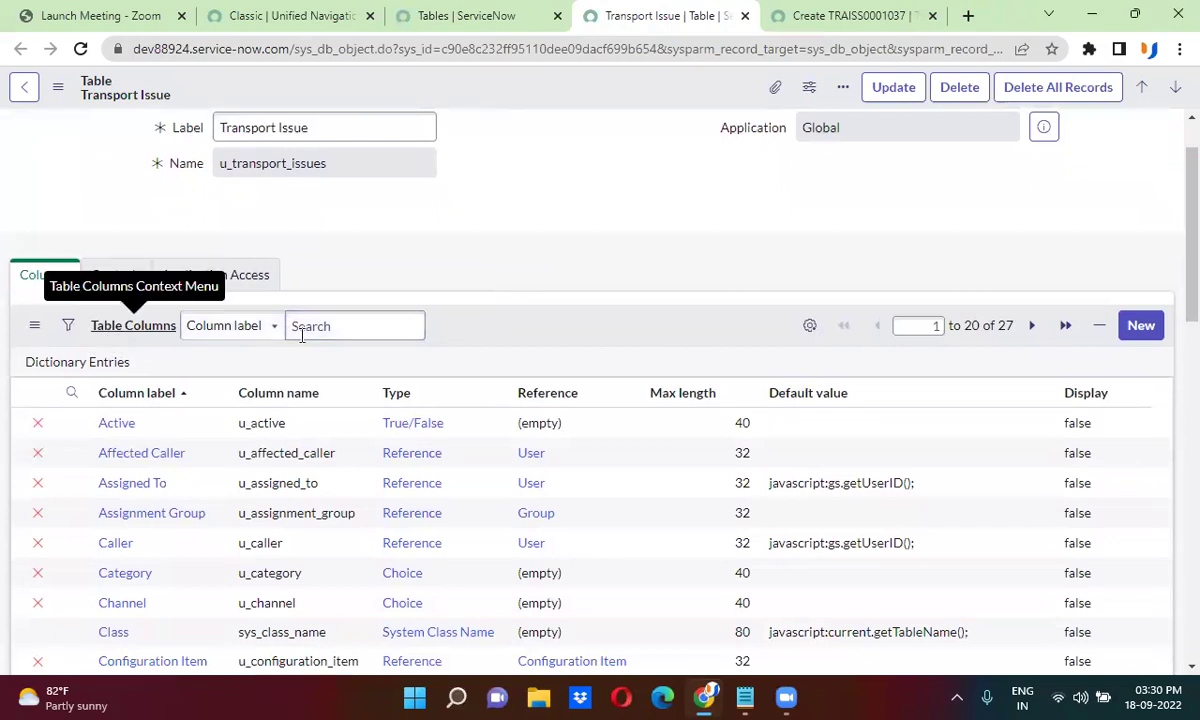
left_click(1139, 327)
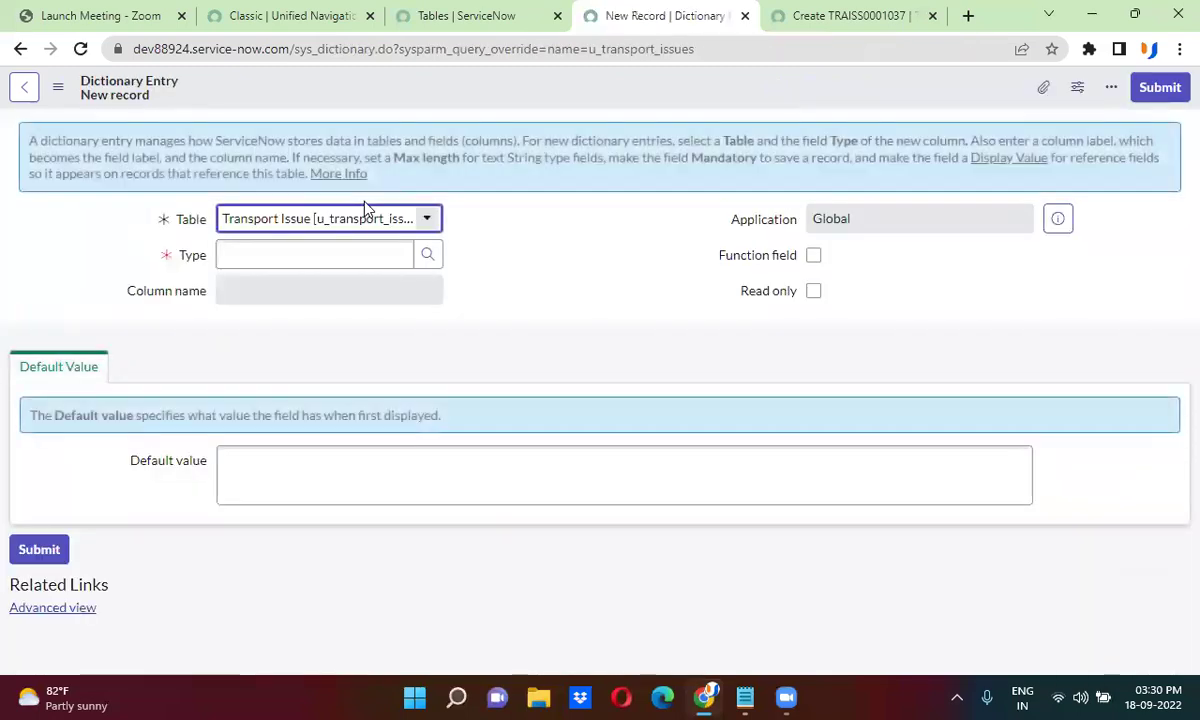
left_click(424, 255)
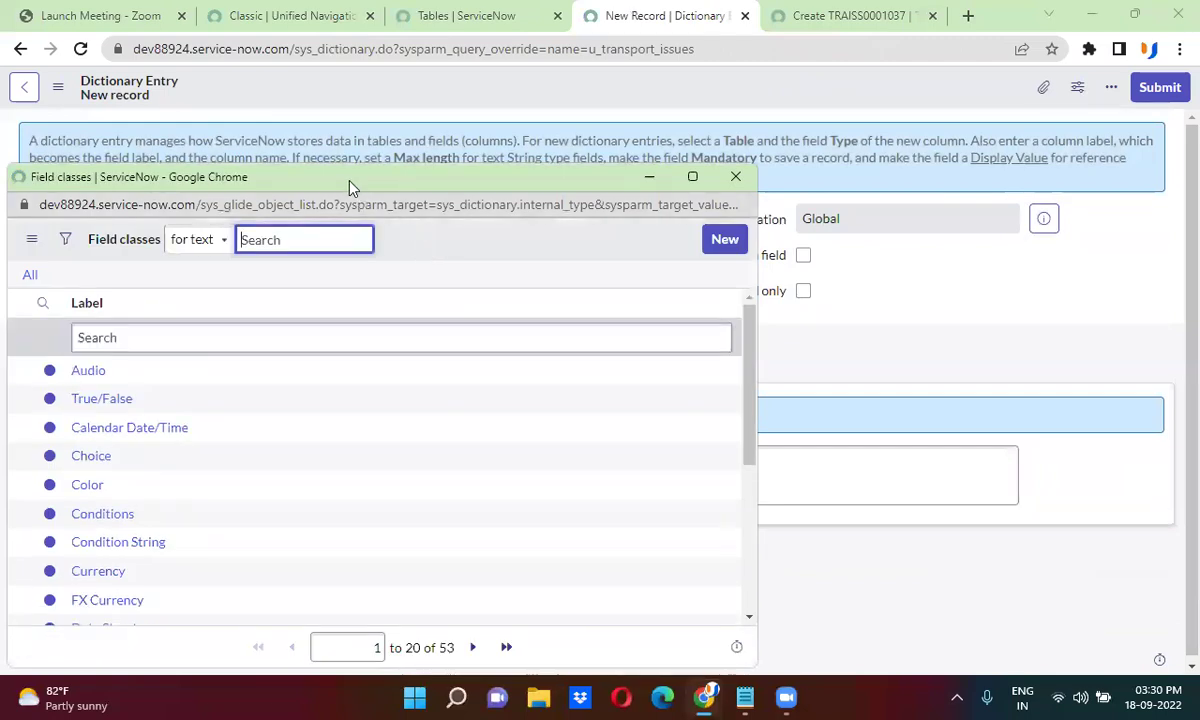
left_click_drag(392, 177, 482, 99)
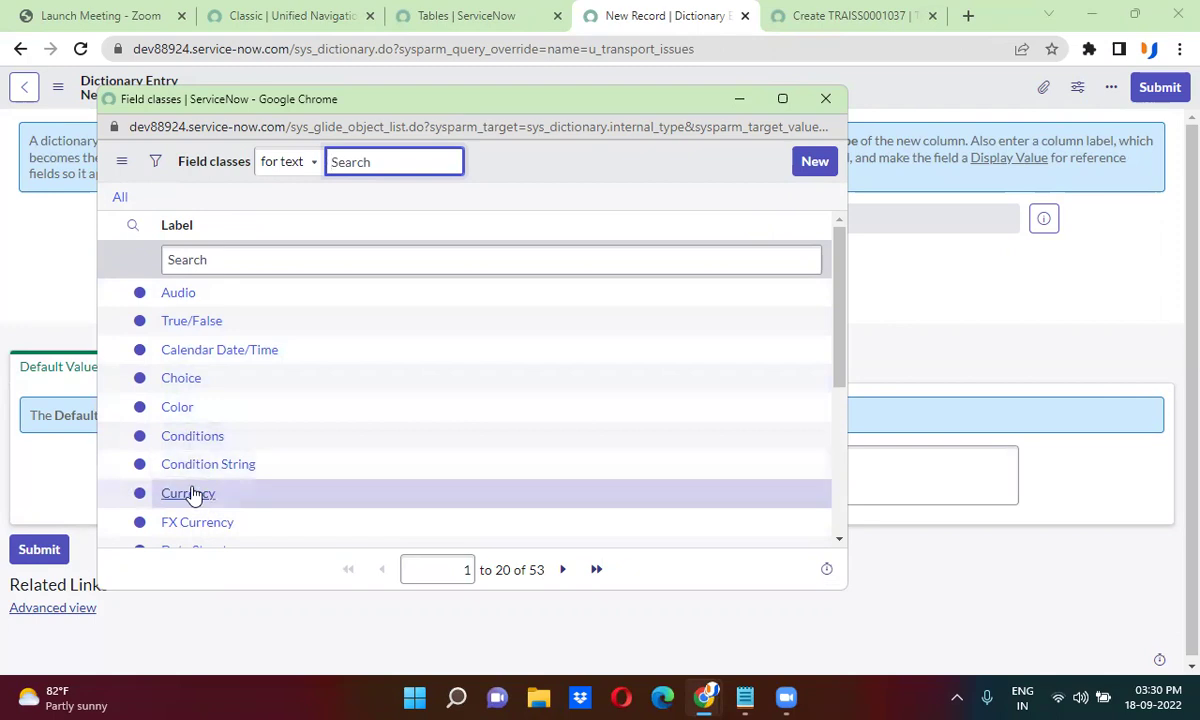
left_click(839, 505)
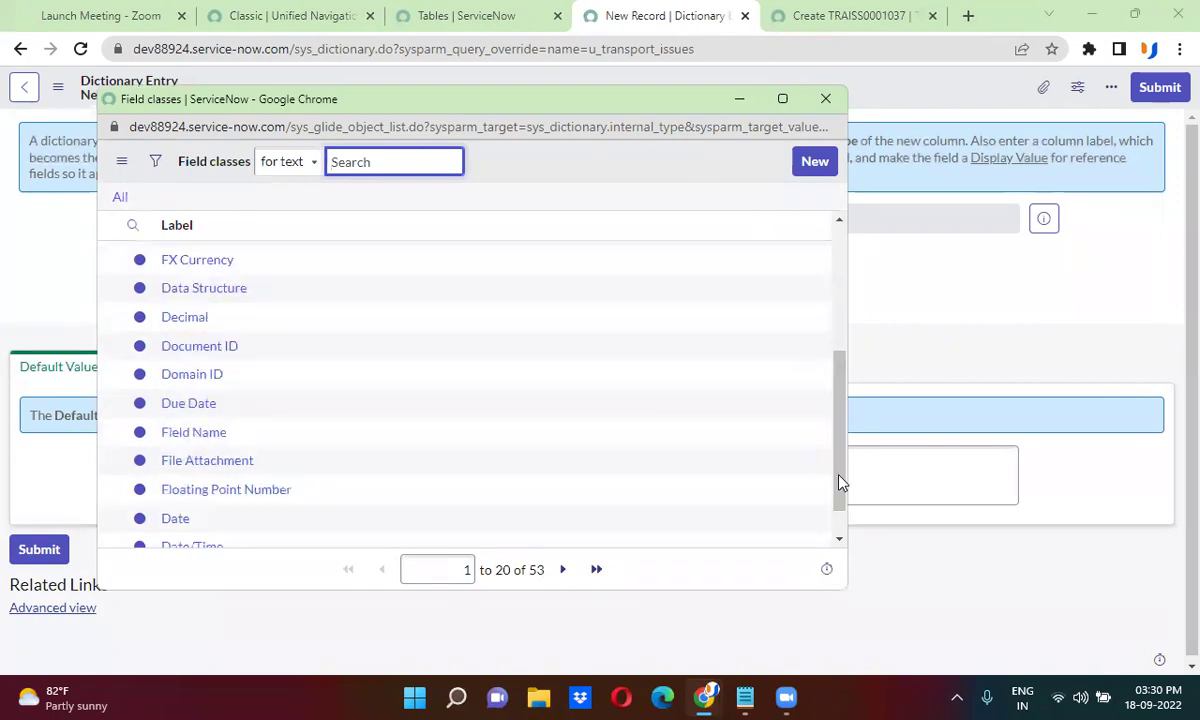
left_click(825, 99)
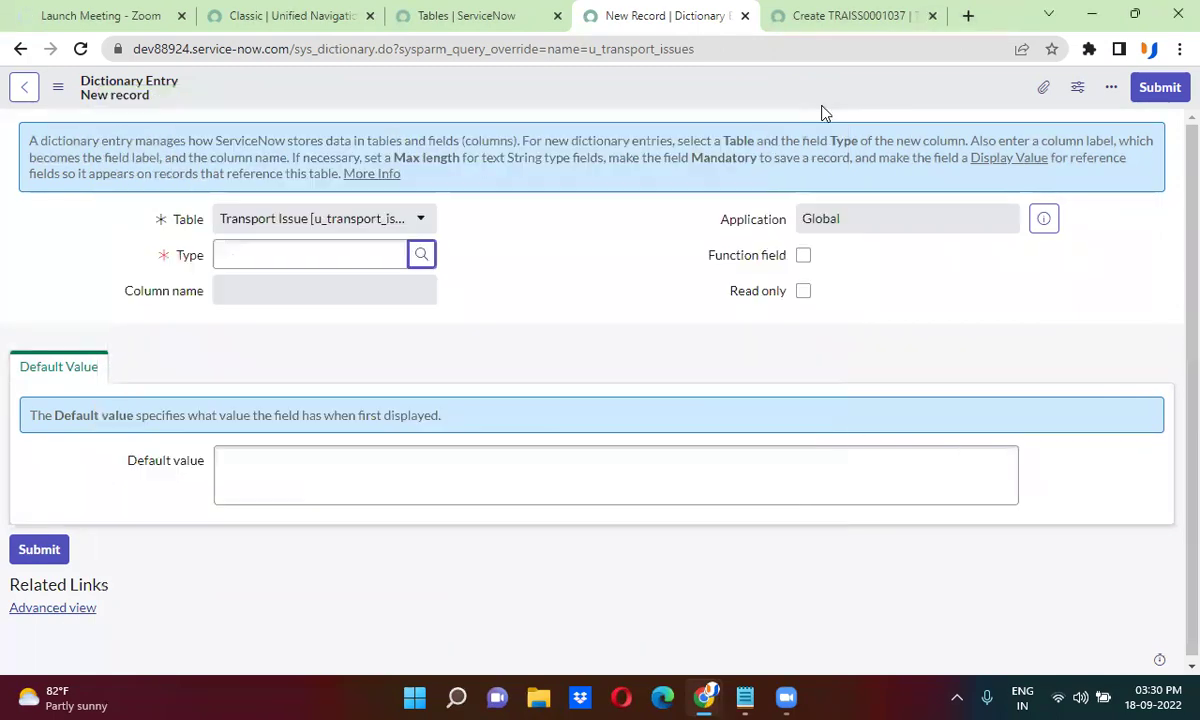
Step: Set the new column's type to String and its label to Enter Something
left_click(315, 262)
type("string")
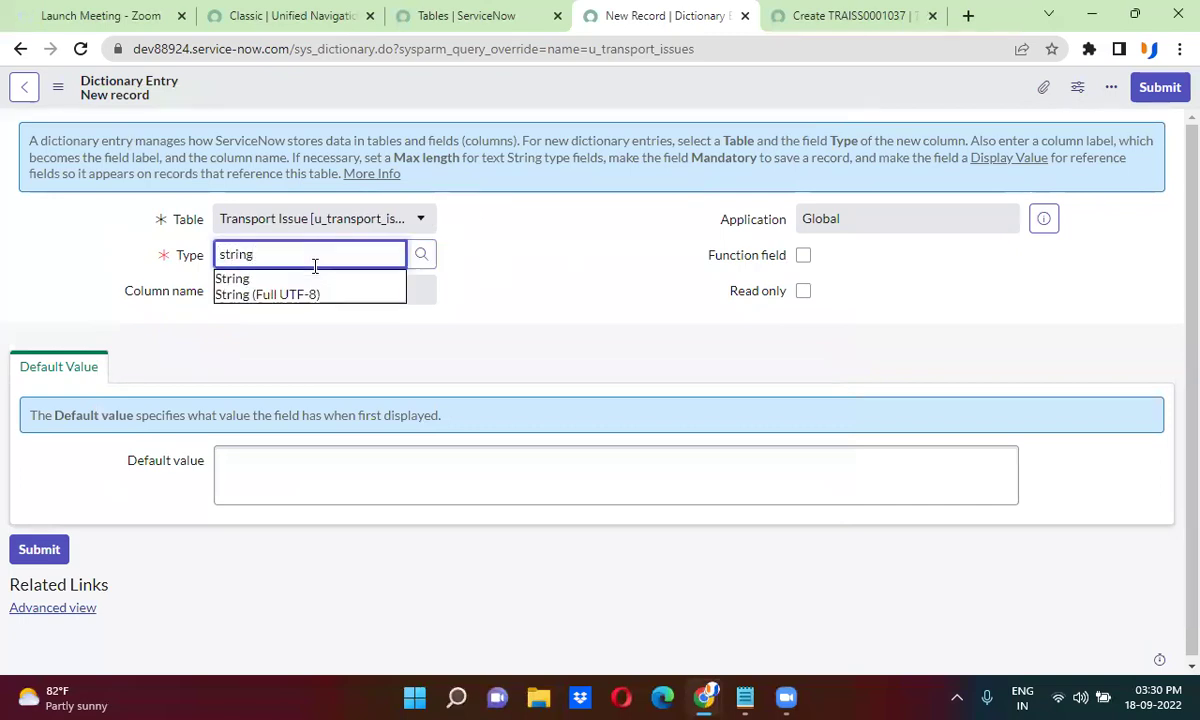
left_click(308, 280)
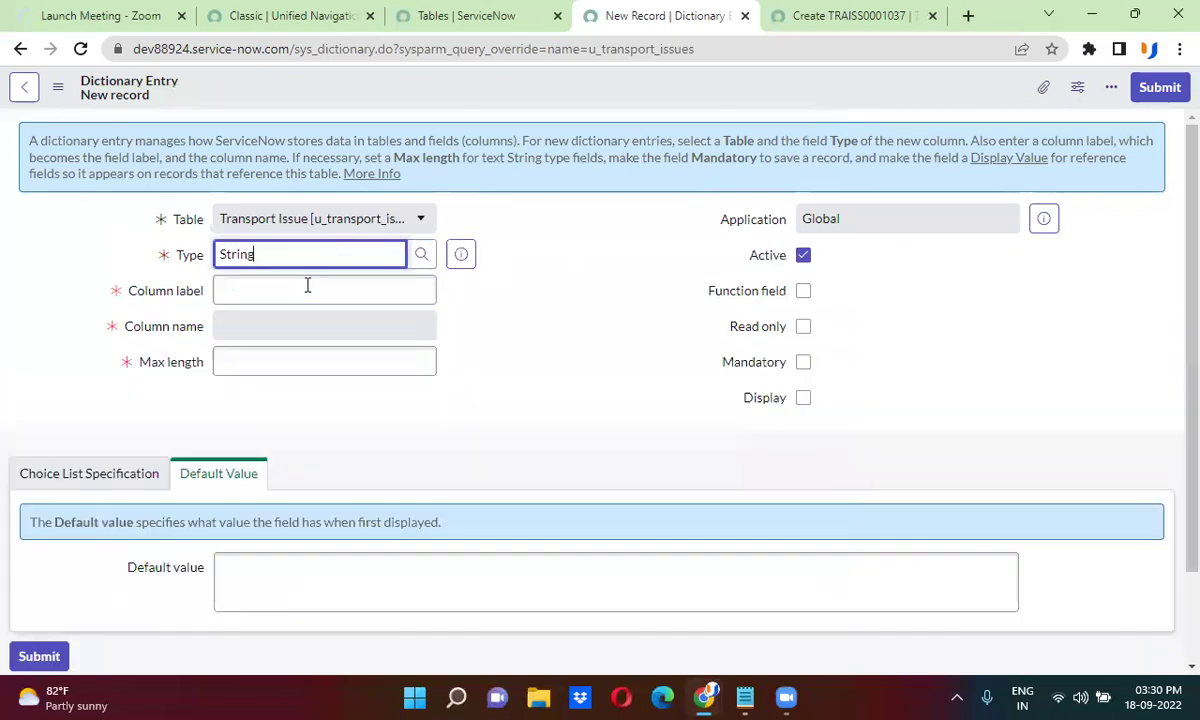
left_click(238, 293)
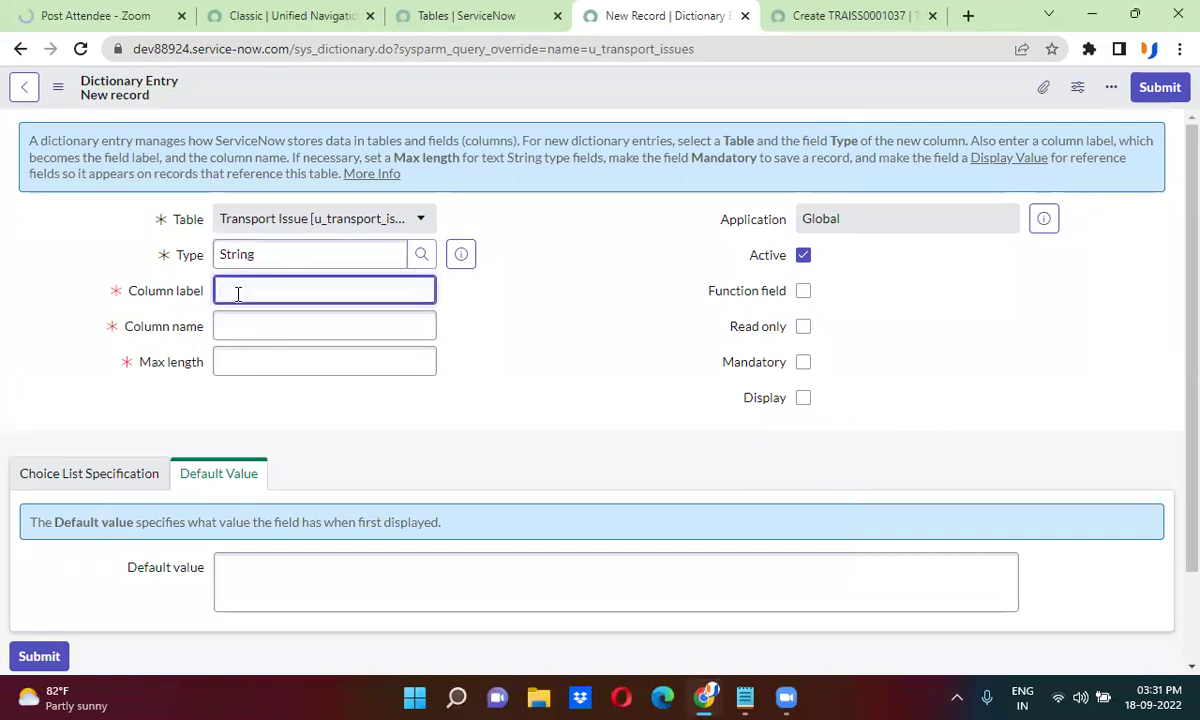
type("Enter Somethin")
left_click(495, 312)
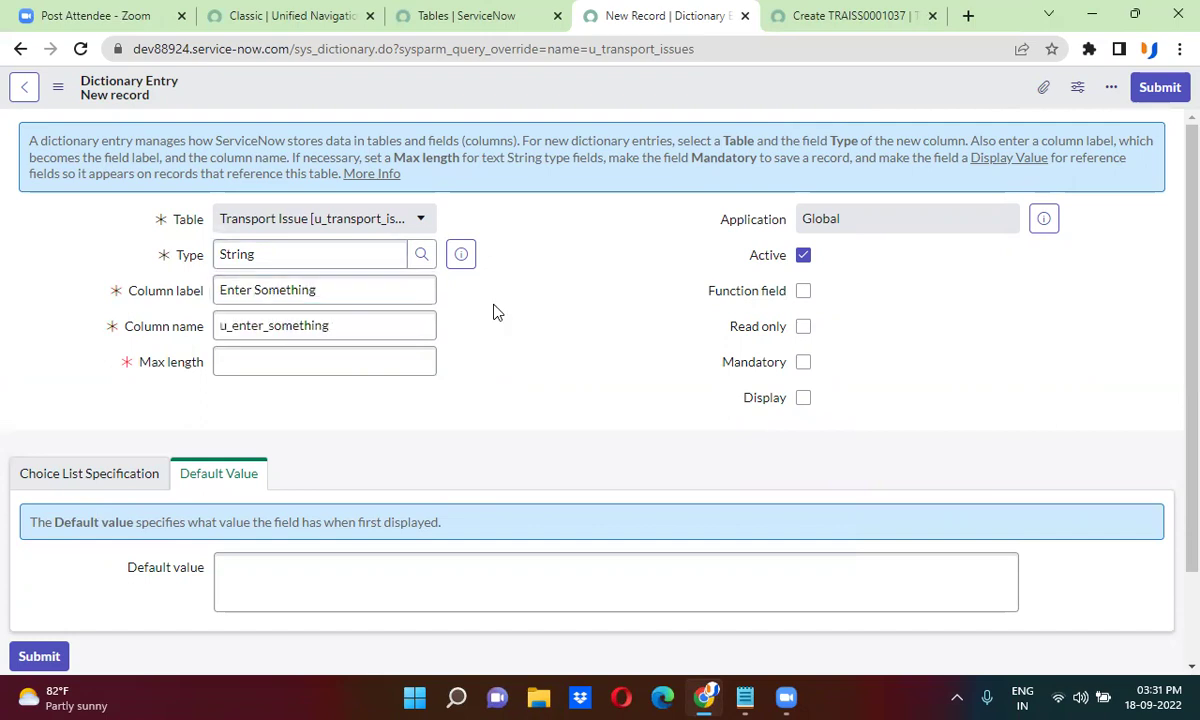
Step: Set the Enter Something column's maximum length to 40 and submit the dictionary entry
left_click(1157, 90)
left_click(333, 409)
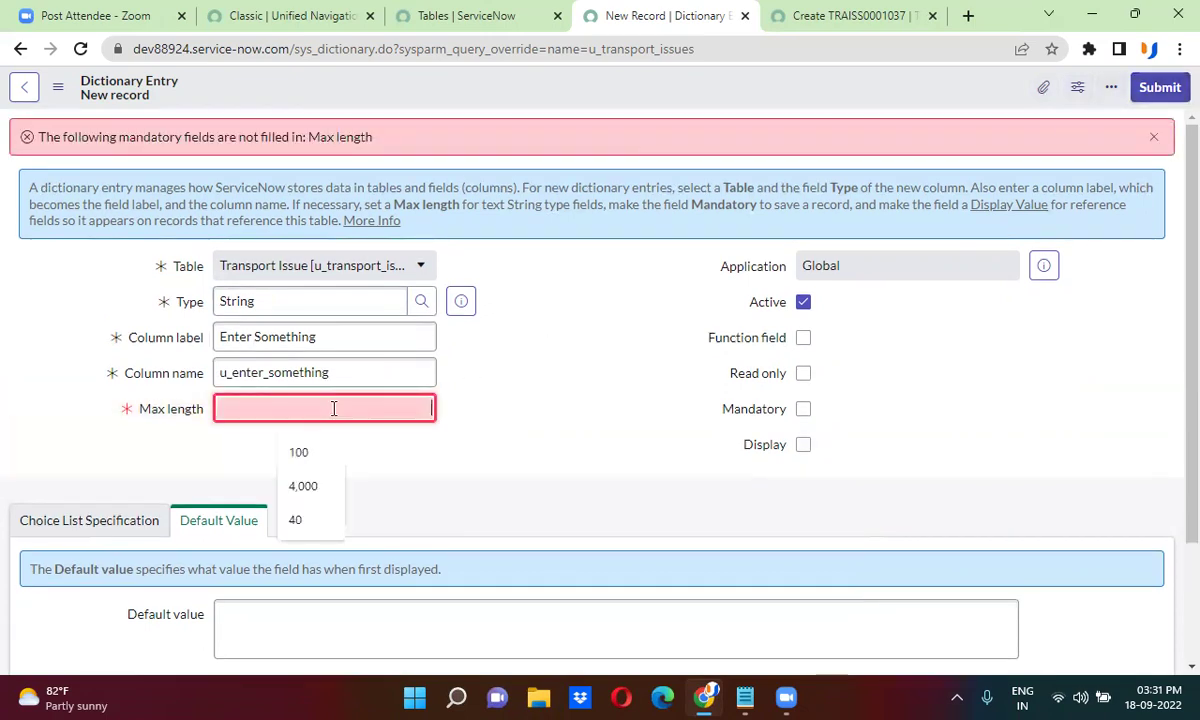
type("40")
key("Tab")
left_click(1168, 88)
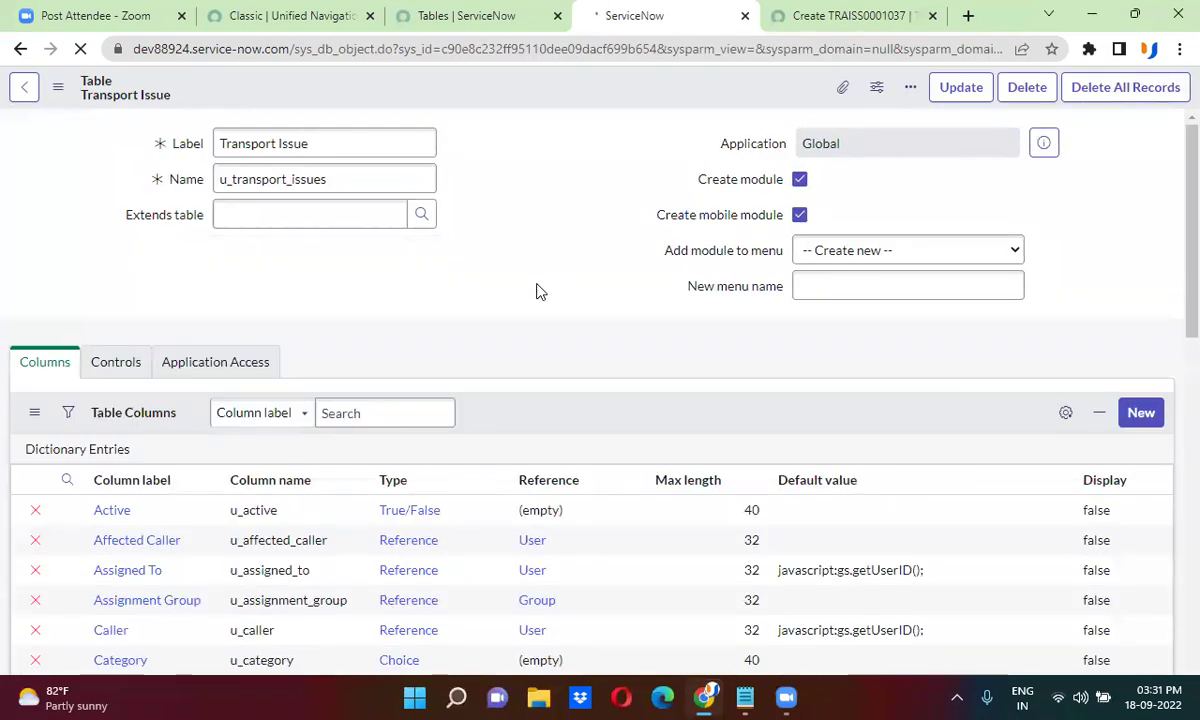
Step: Open the form design for the Transport Issue table and add a new Date field below Select the file
scroll(536, 291, "down", 3)
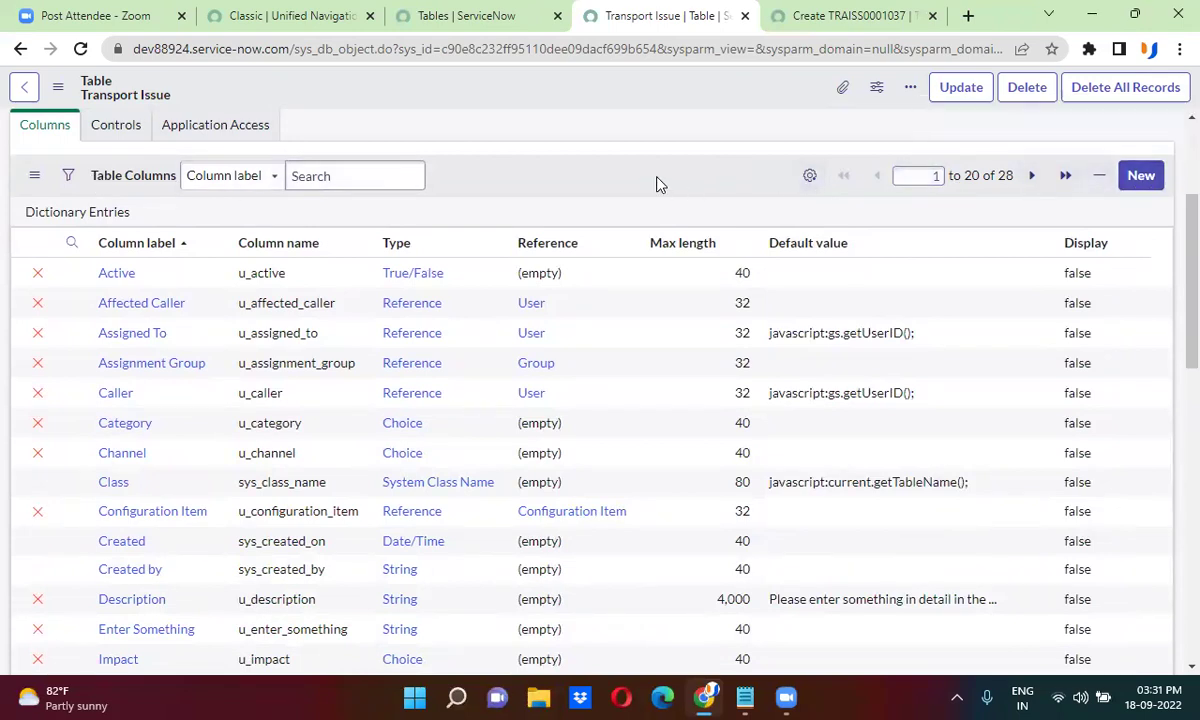
scroll(657, 184, "down", 5)
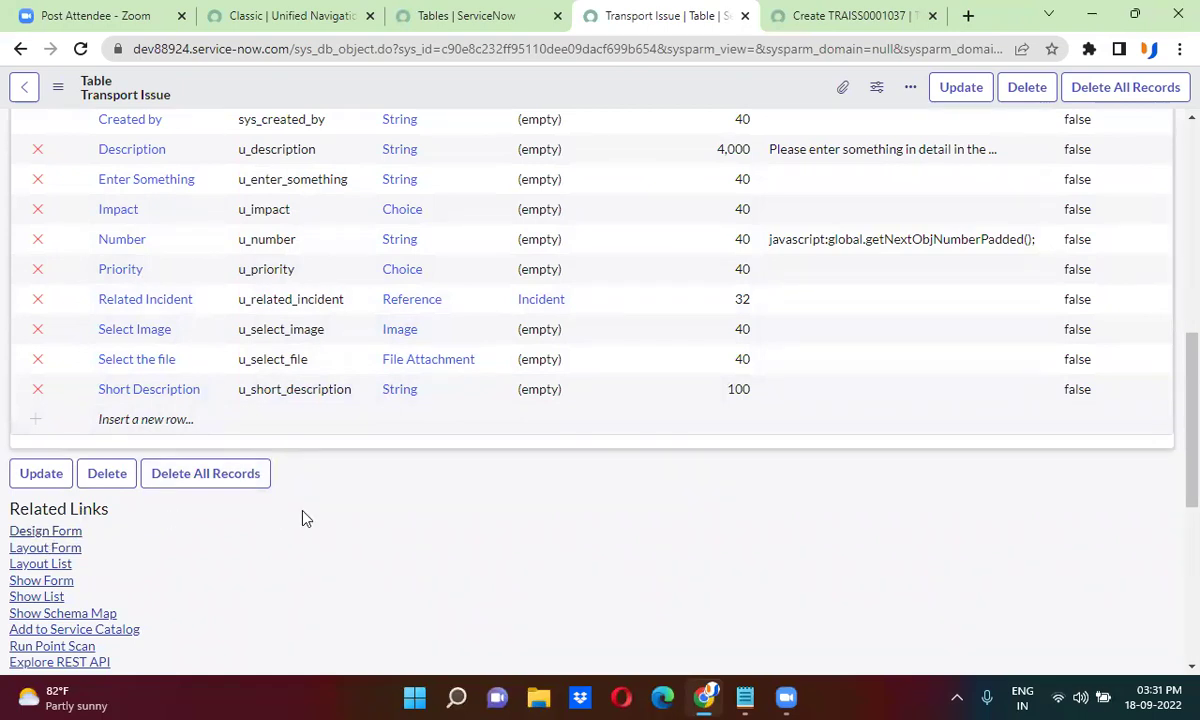
scroll(305, 518, "up", 6)
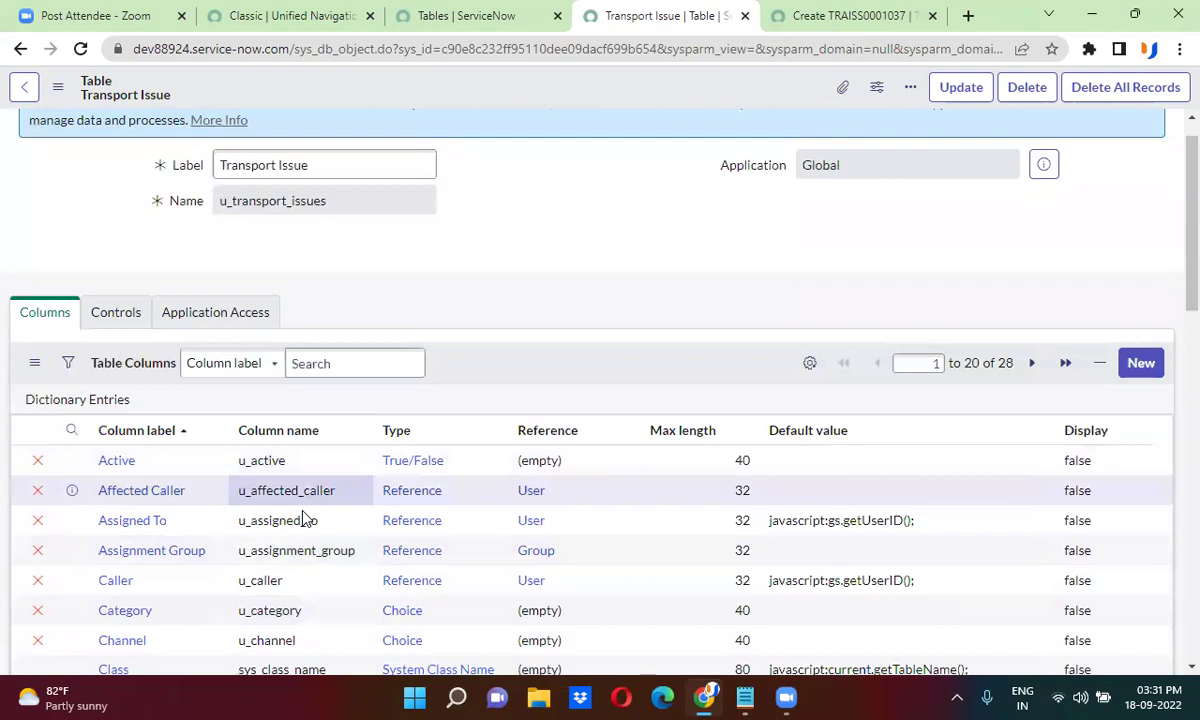
scroll(305, 518, "down", 8)
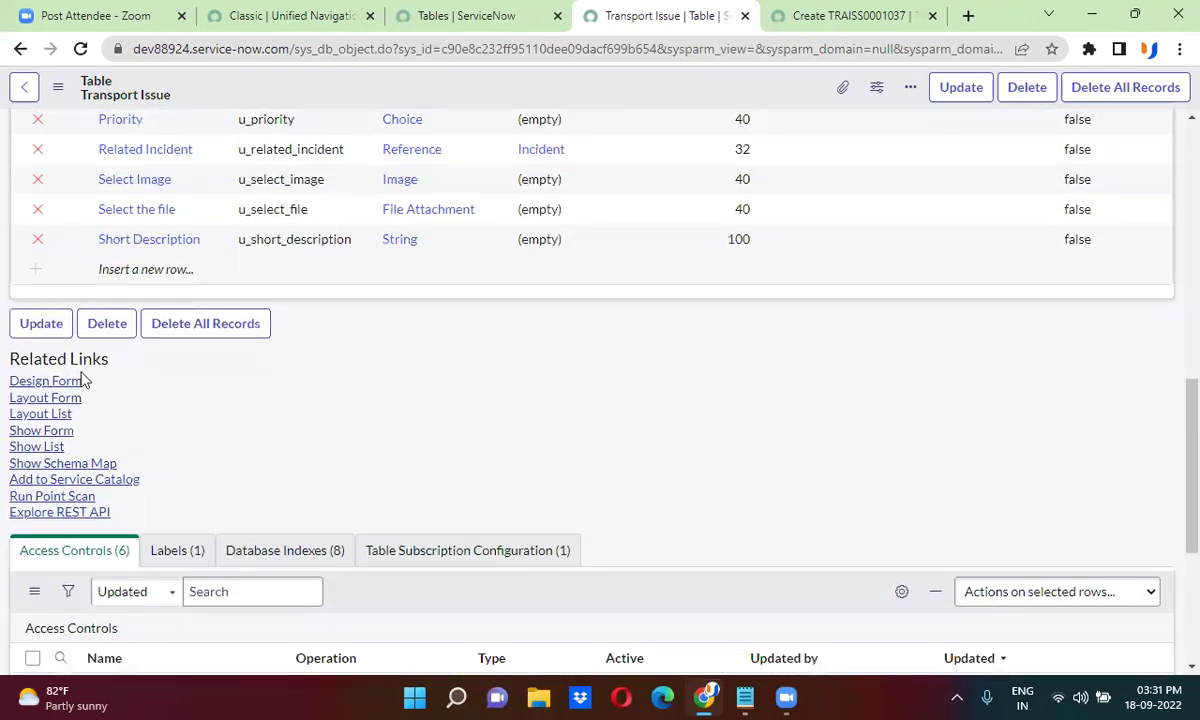
left_click(44, 384)
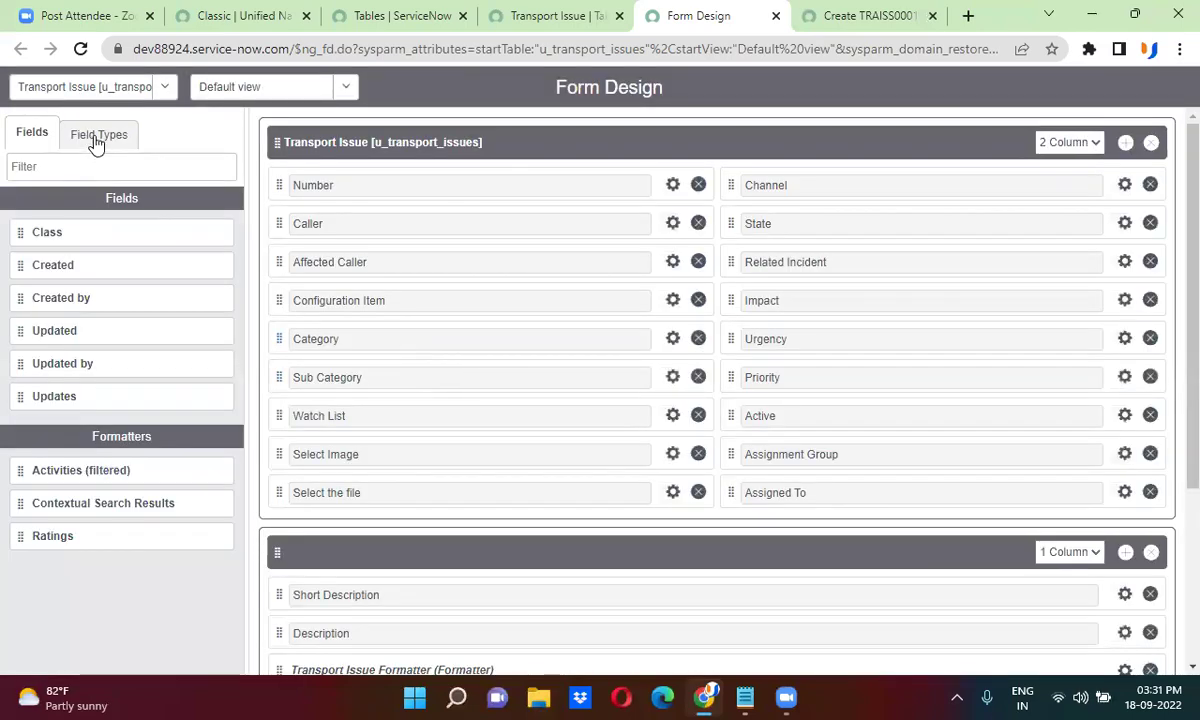
left_click(96, 144)
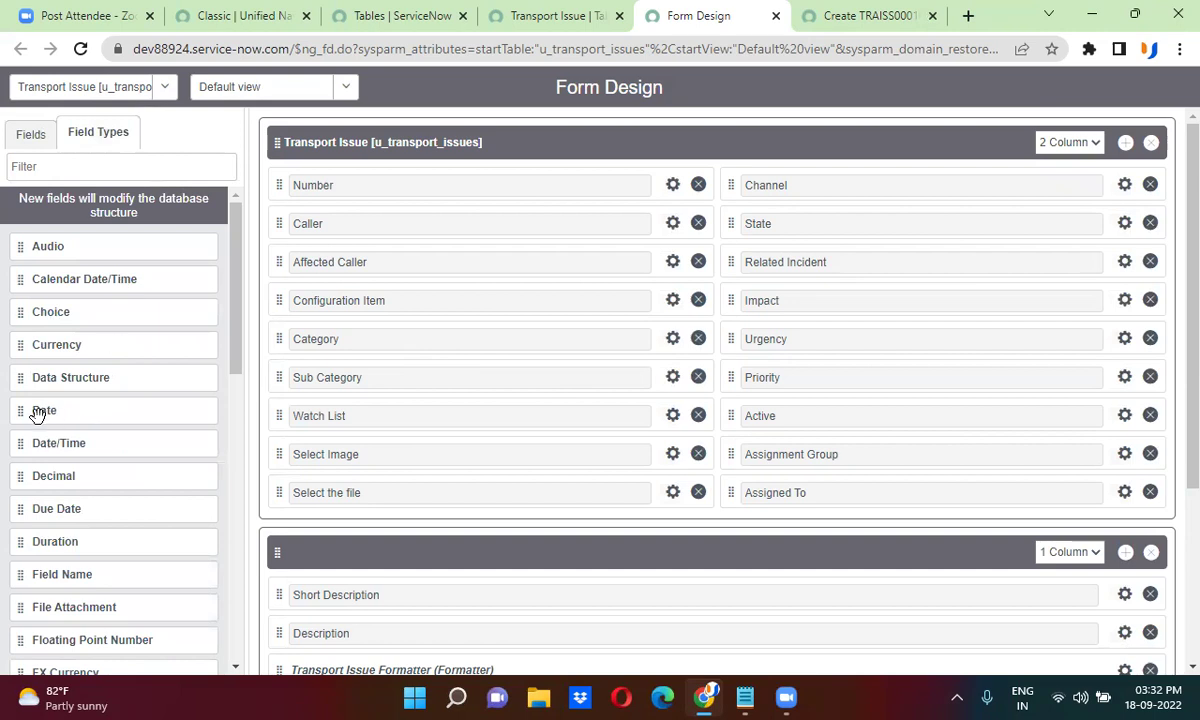
left_click_drag(20, 413, 321, 533)
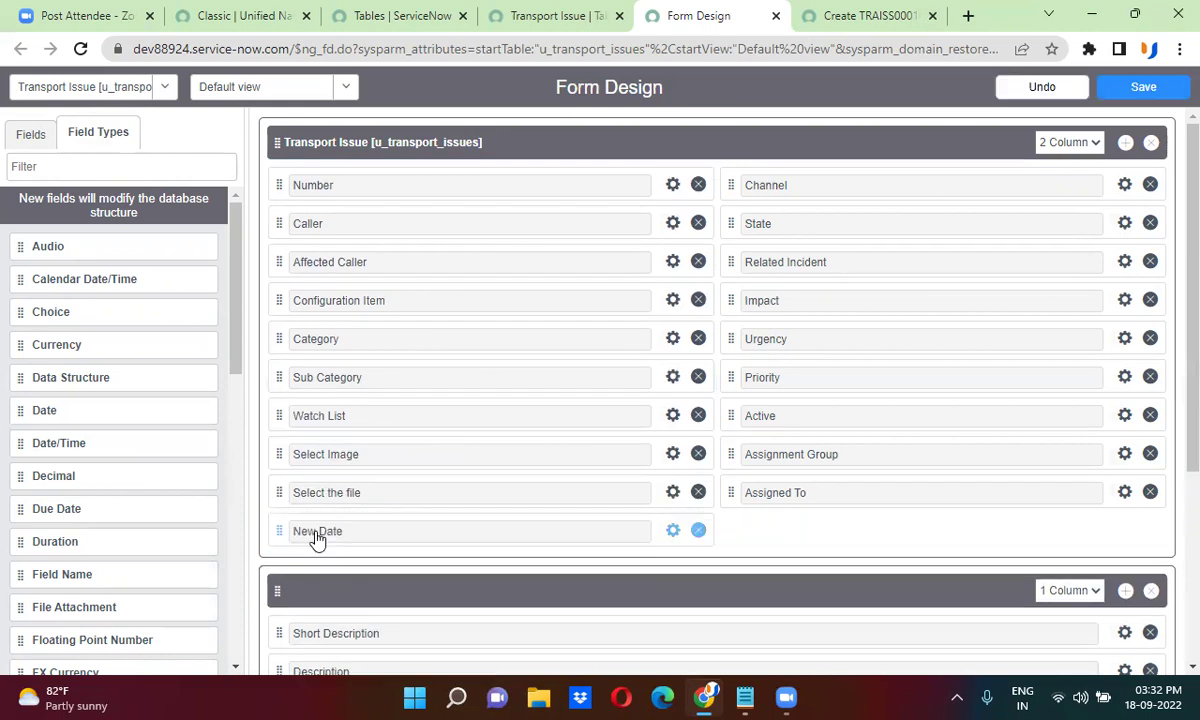
Step: Change the new date field's label to Date of Birth
left_click(673, 531)
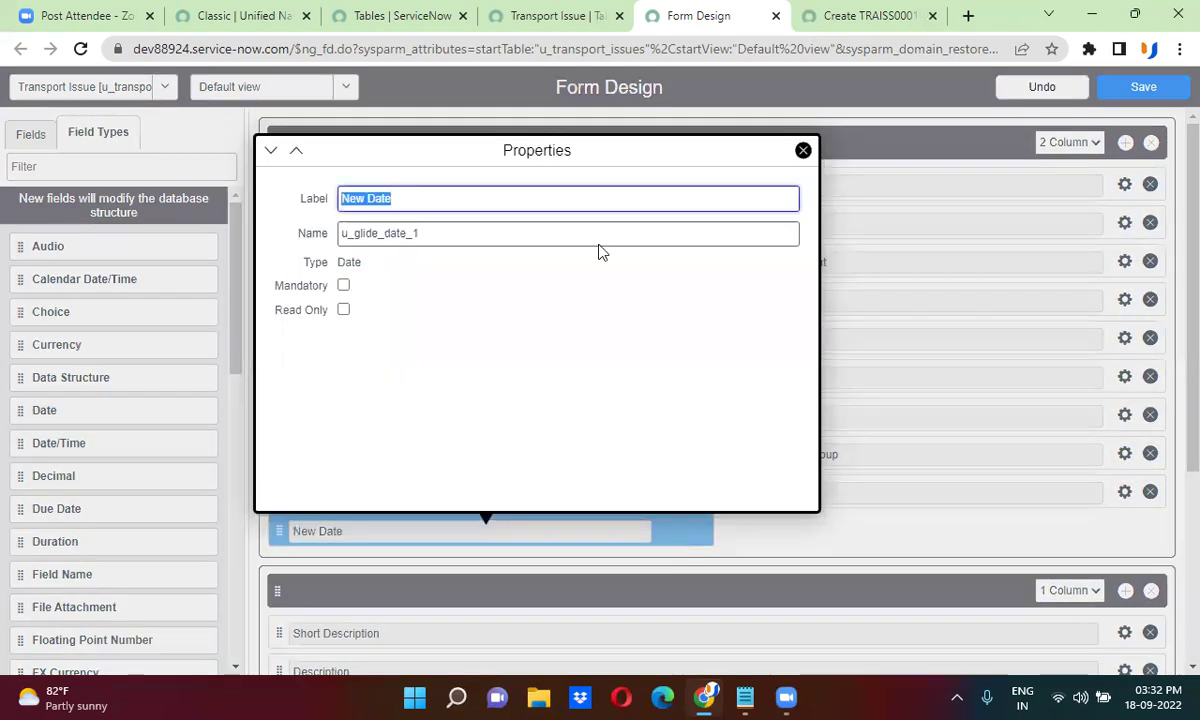
key("BackSpace")
type("Da")
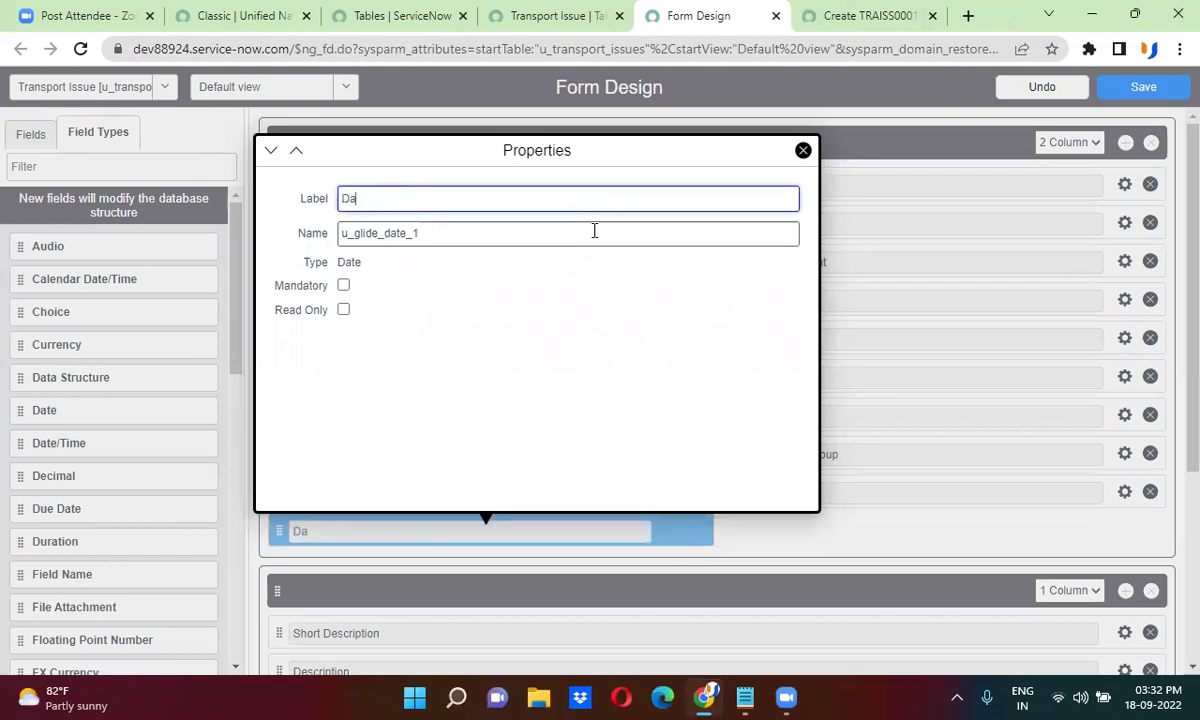
type("te of Birth")
left_click(484, 257)
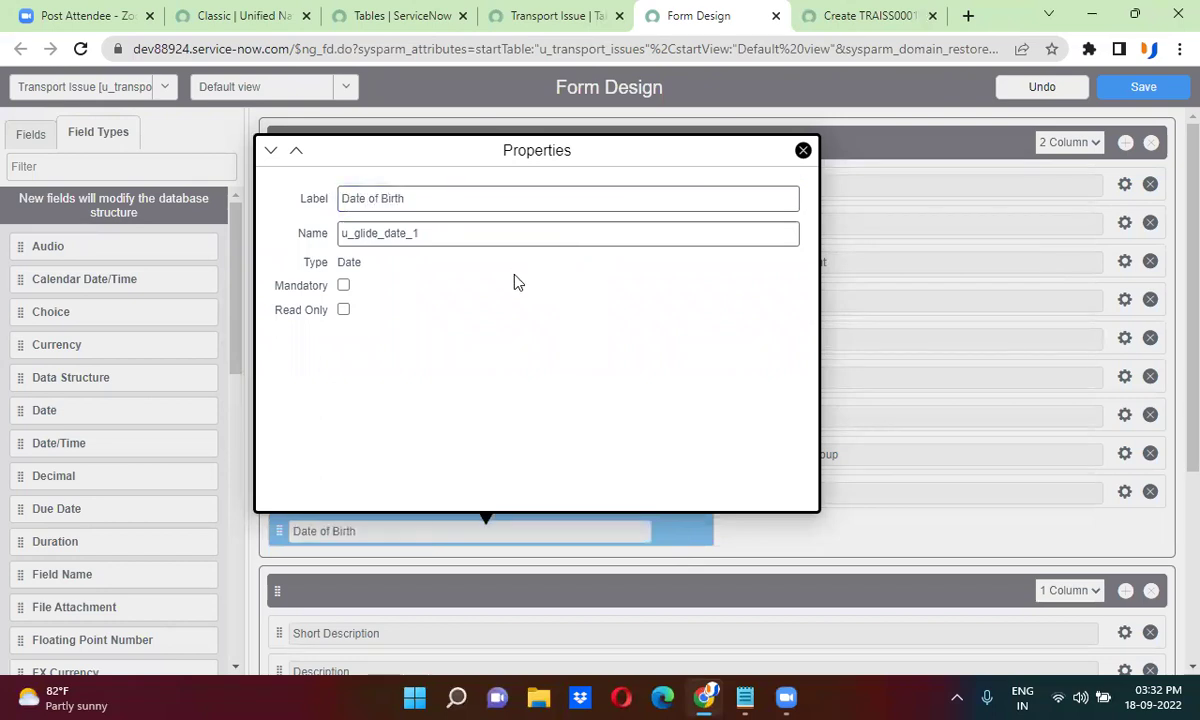
Step: Set the Date of Birth field's name to u_date_of_birth and save the form design
double_click(343, 233)
left_click_drag(343, 233, 528, 240)
left_click(528, 240)
key("BackSpace")
key("BackSpace")
key("BackSpace")
key("BackSpace")
key("BackSpace")
key("BackSpace")
key("BackSpace")
key("BackSpace")
key("BackSpace")
key("BackSpace")
type("date")
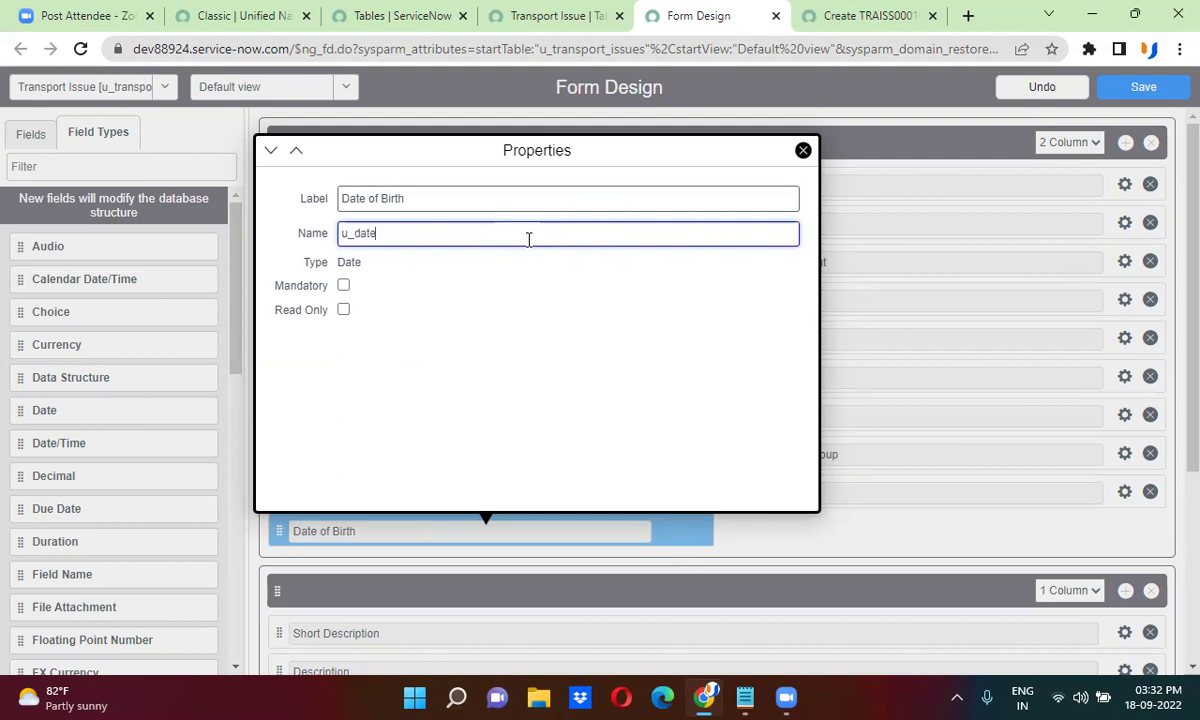
key("BackSpace")
type("f_birth")
left_click(602, 329)
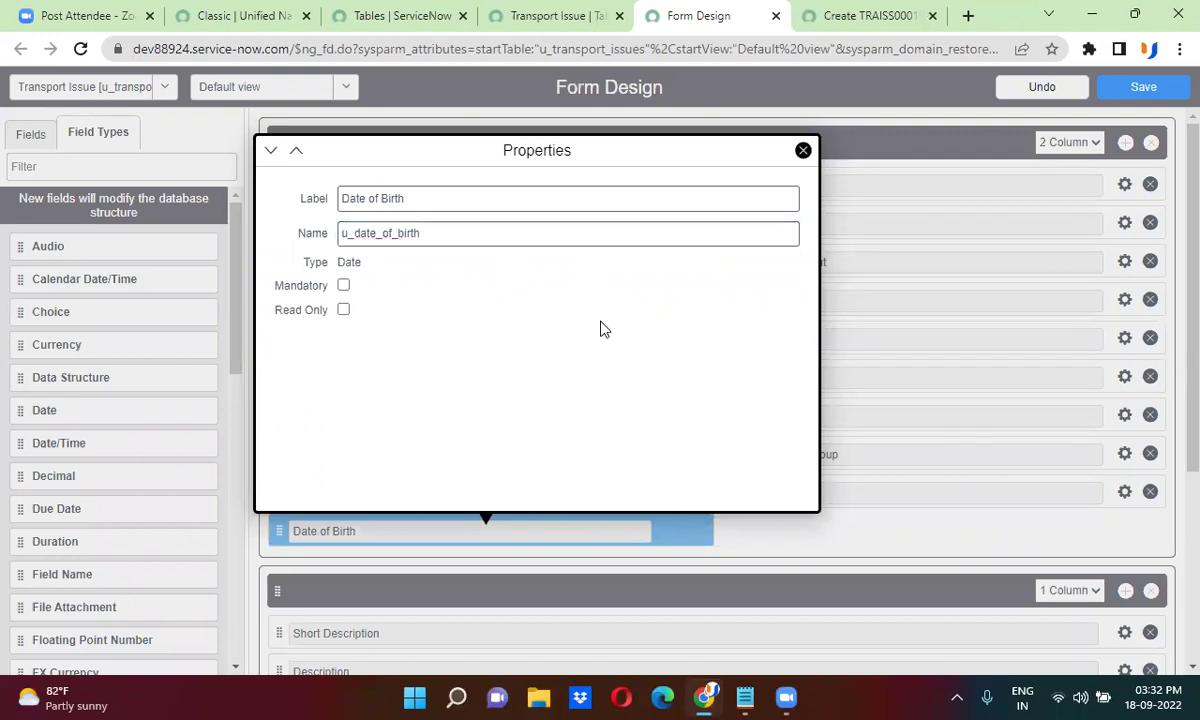
left_click(803, 150)
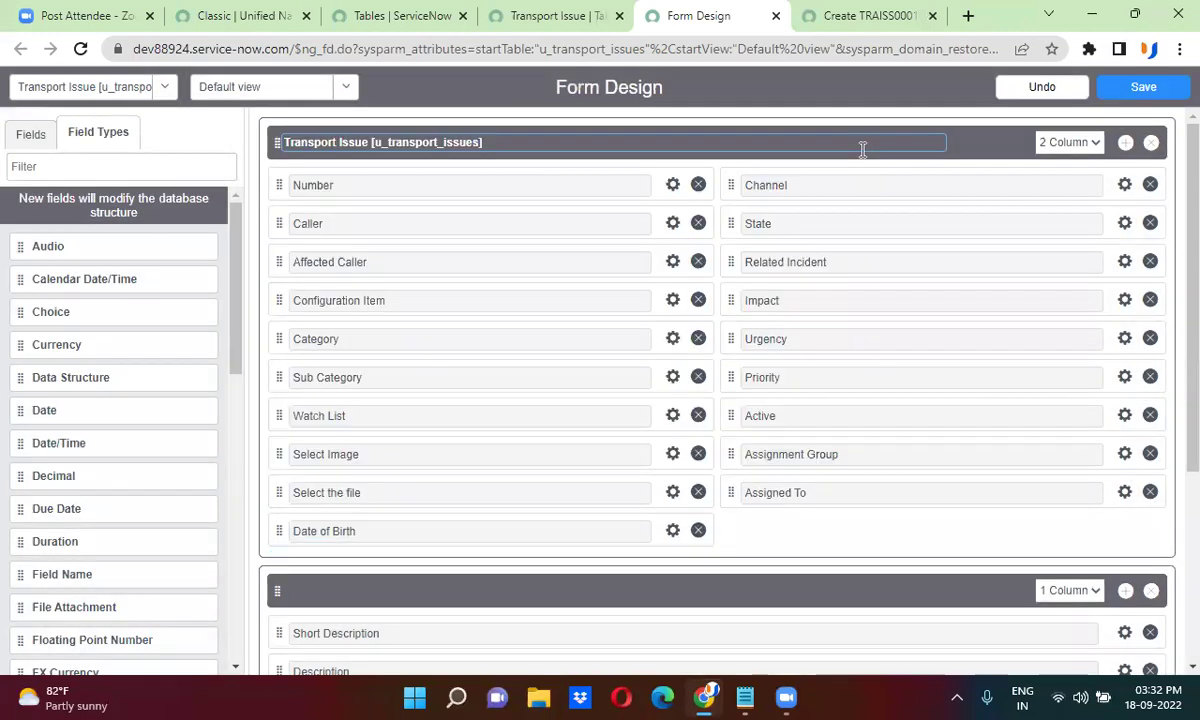
left_click(1144, 88)
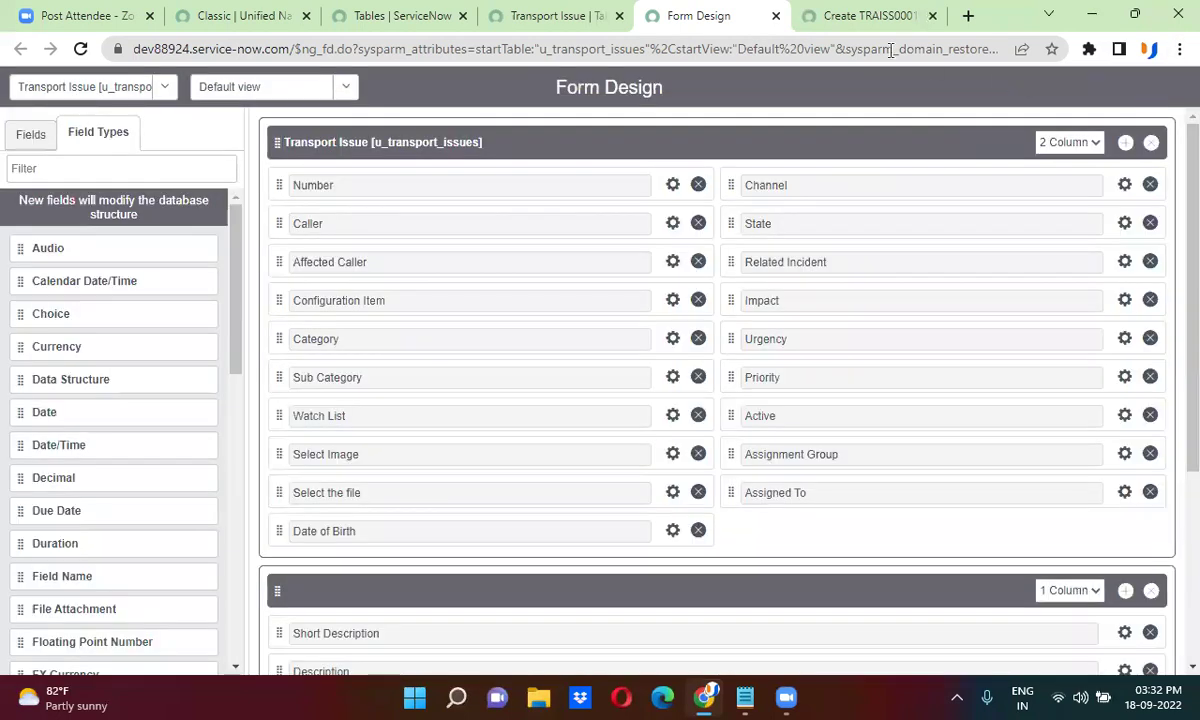
Step: Return to the Transport Issue table record and open its form layout configuration
left_click(563, 14)
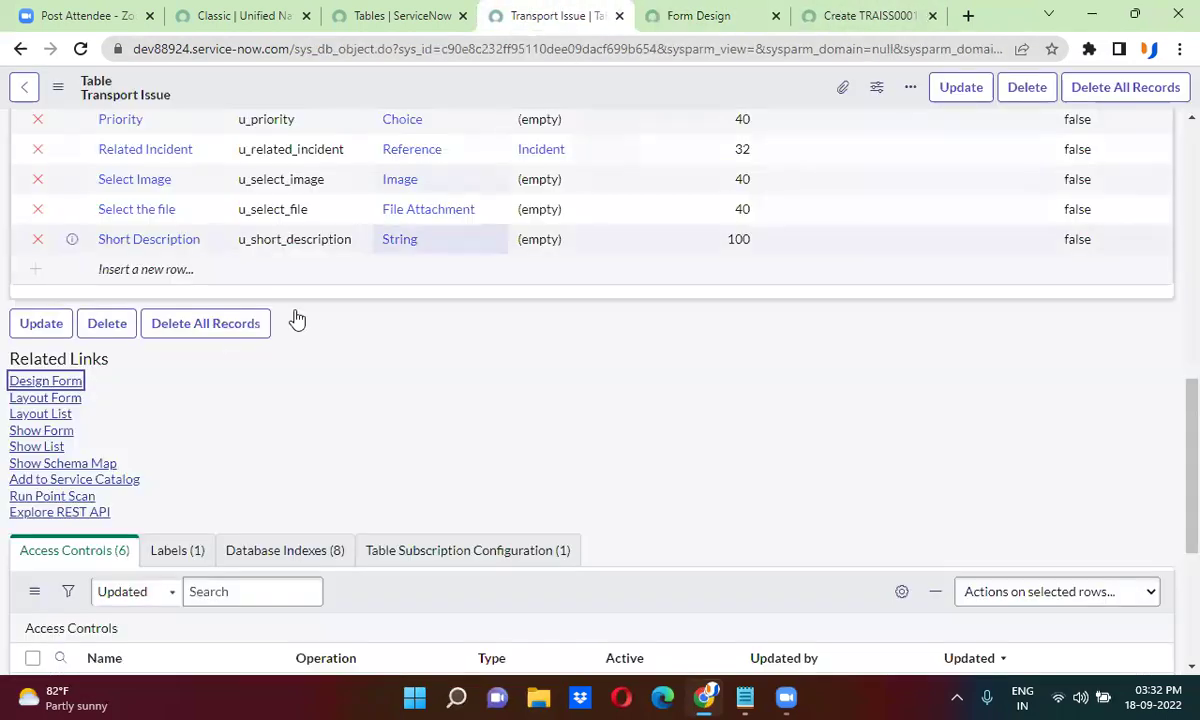
scroll(222, 365, "up", 8)
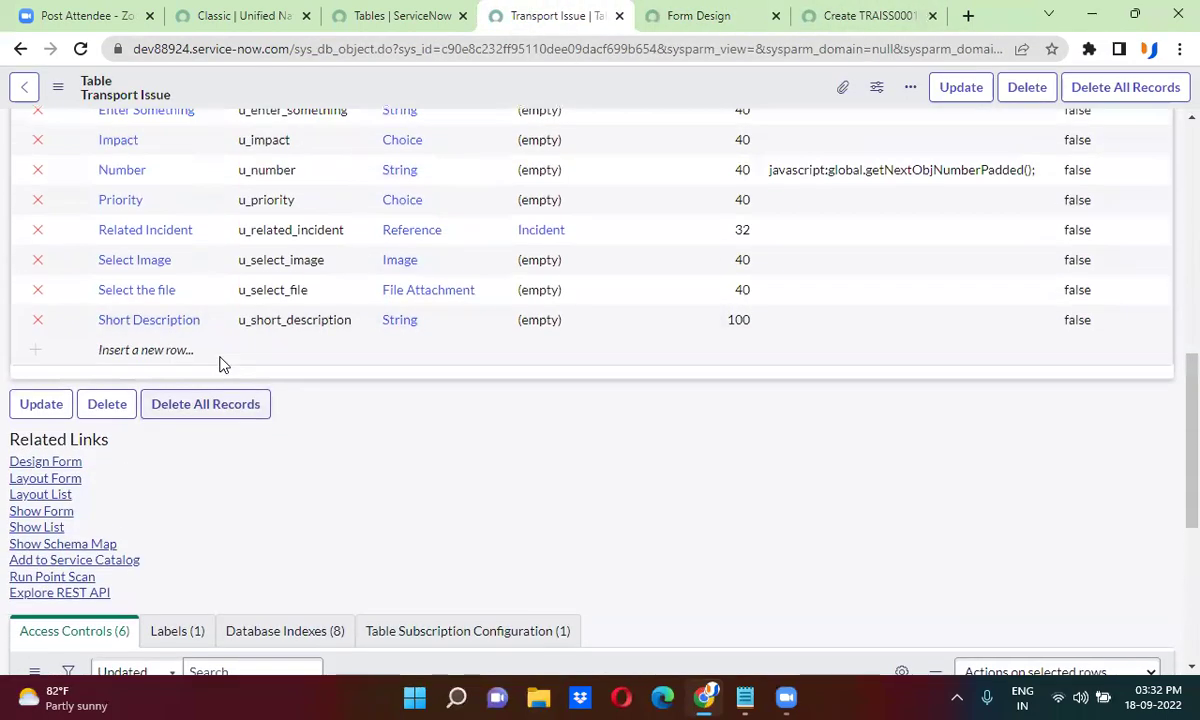
scroll(222, 365, "down", 8)
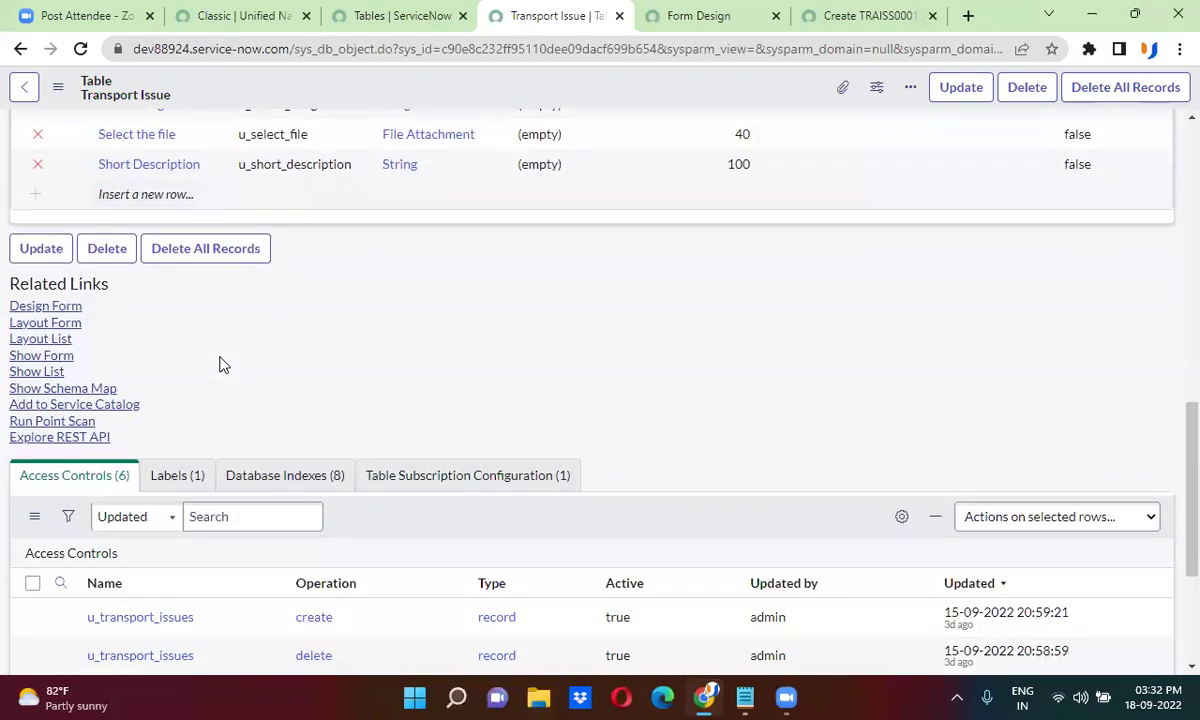
left_click(41, 324)
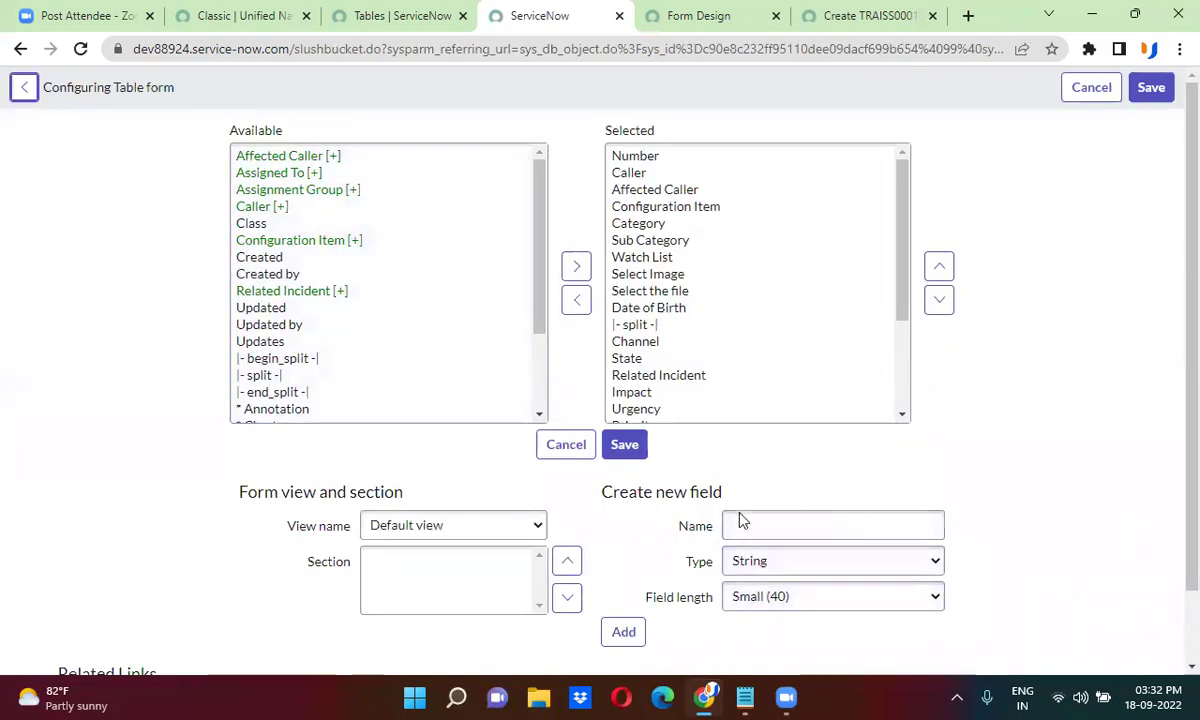
Step: Add a new field called Name with type String and field length Small (40) to the Transport Issue form
scroll(843, 473, "down", 1)
left_click(761, 450)
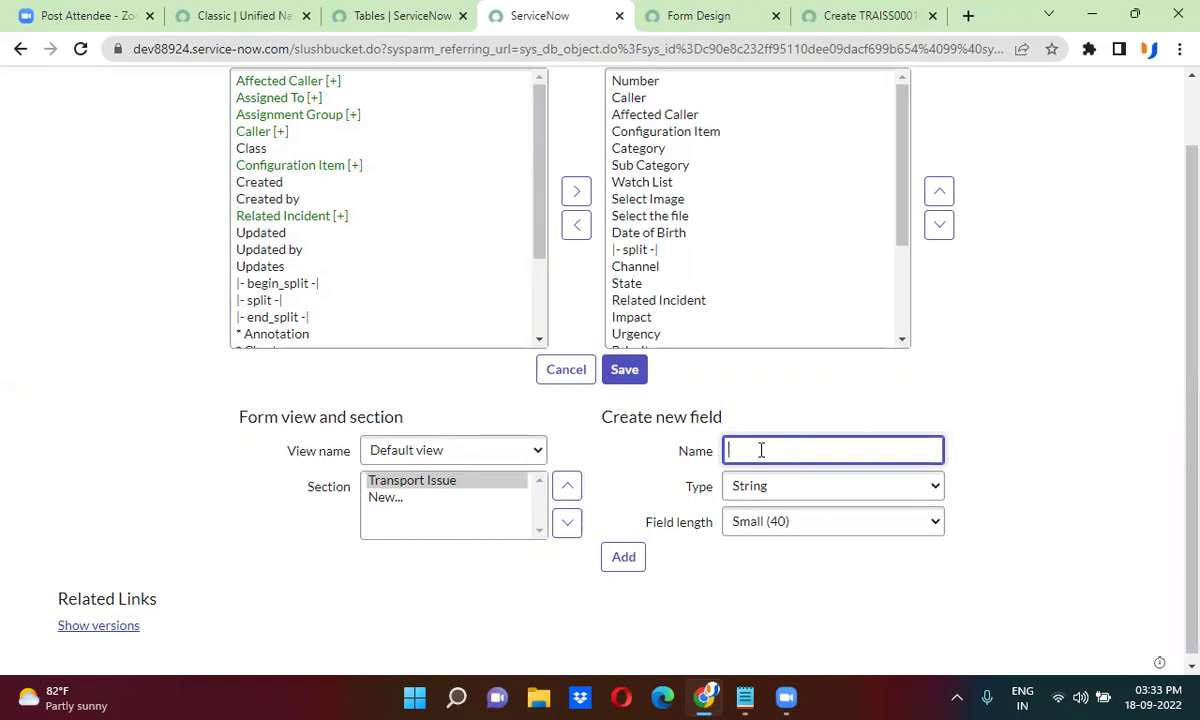
type("A")
type("Name")
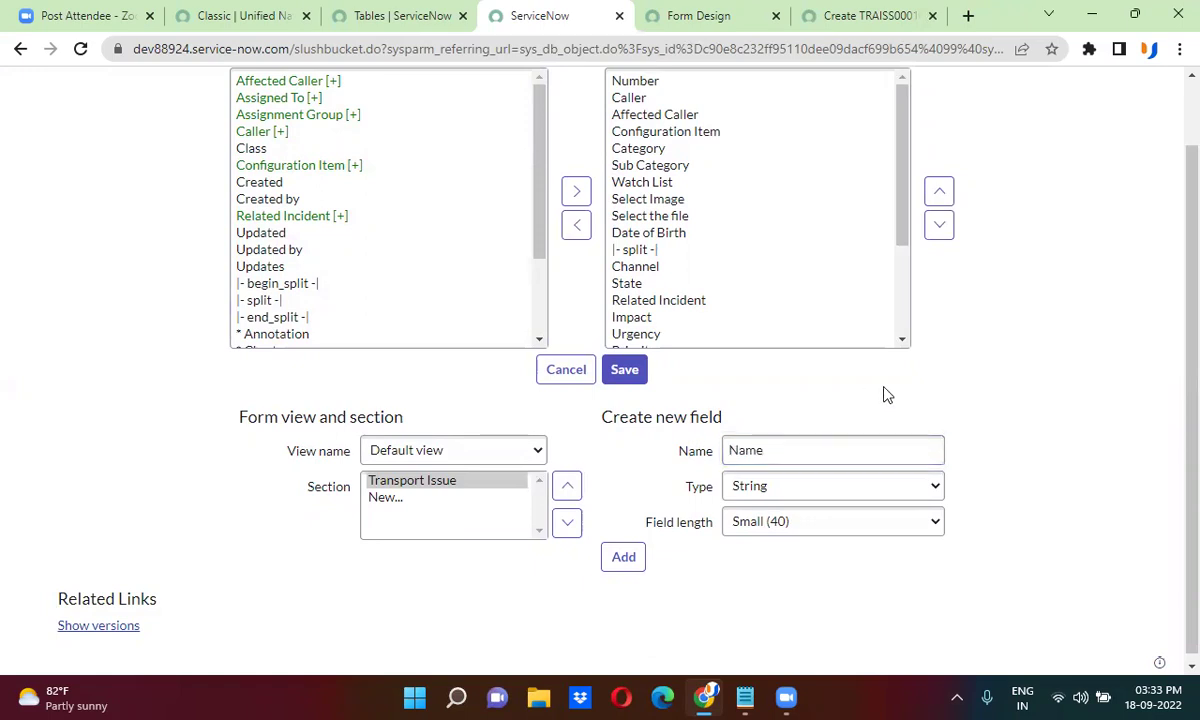
left_click(624, 556)
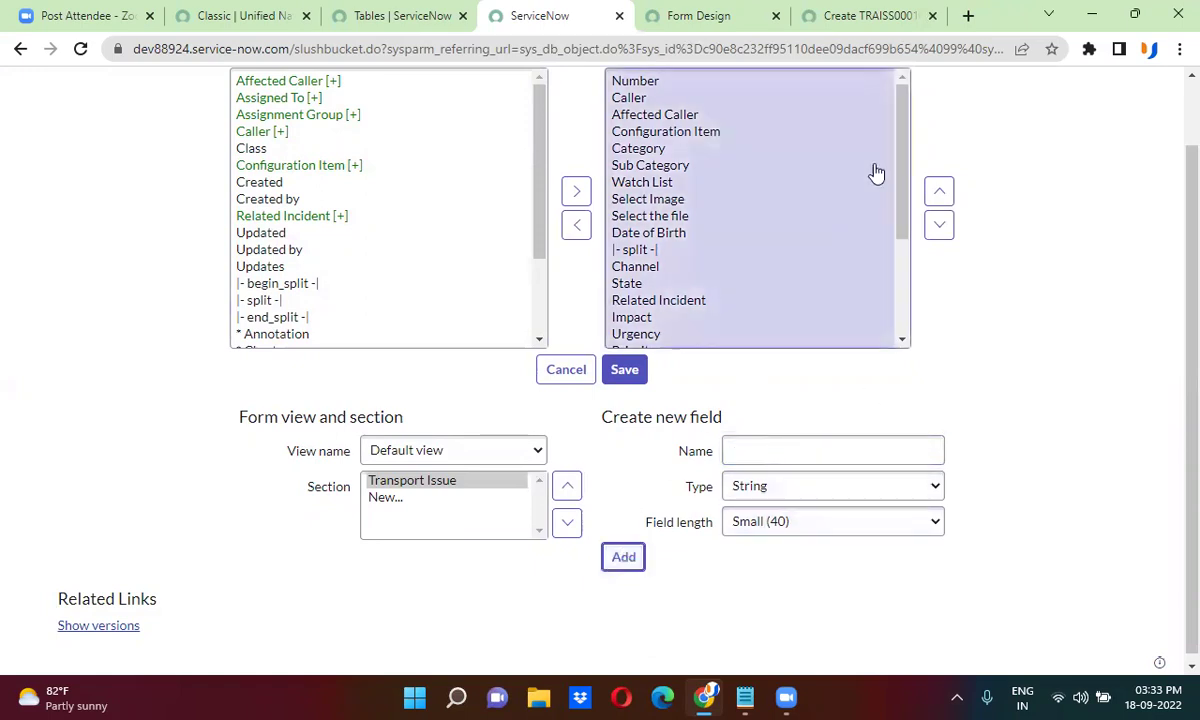
Step: Move the Enter Something and Name fields up to directly below Assigned To in the form layout and save it
scroll(846, 177, "down", 2)
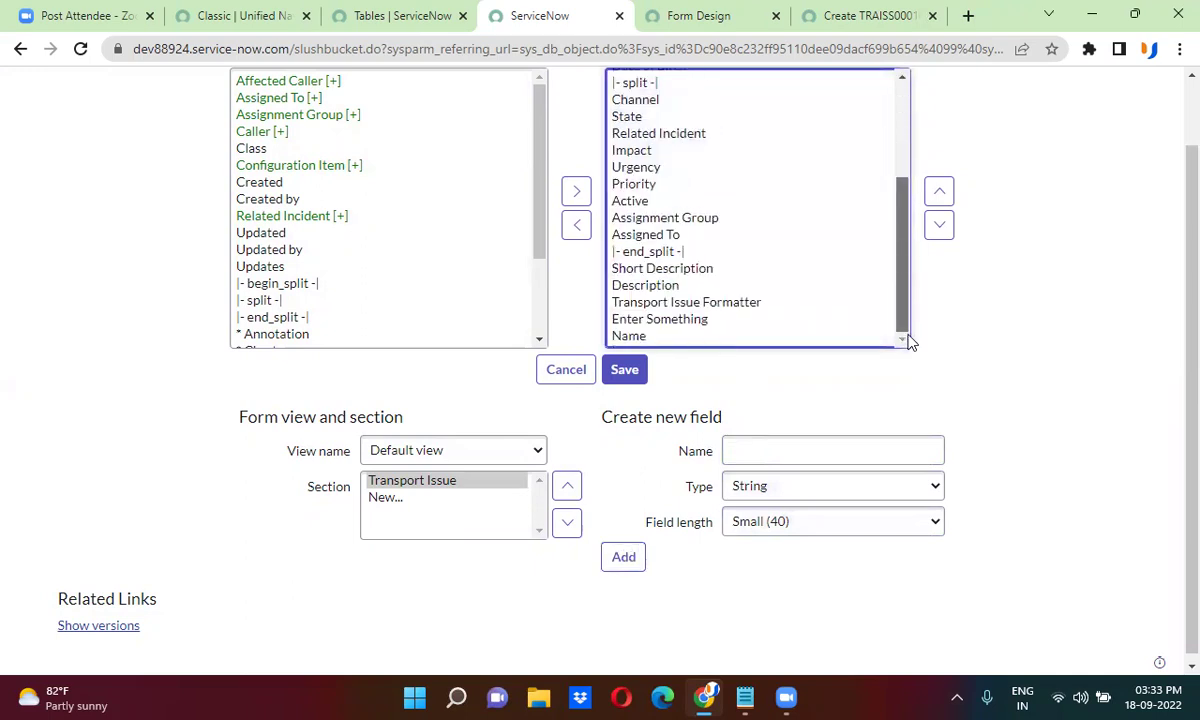
left_click(640, 337)
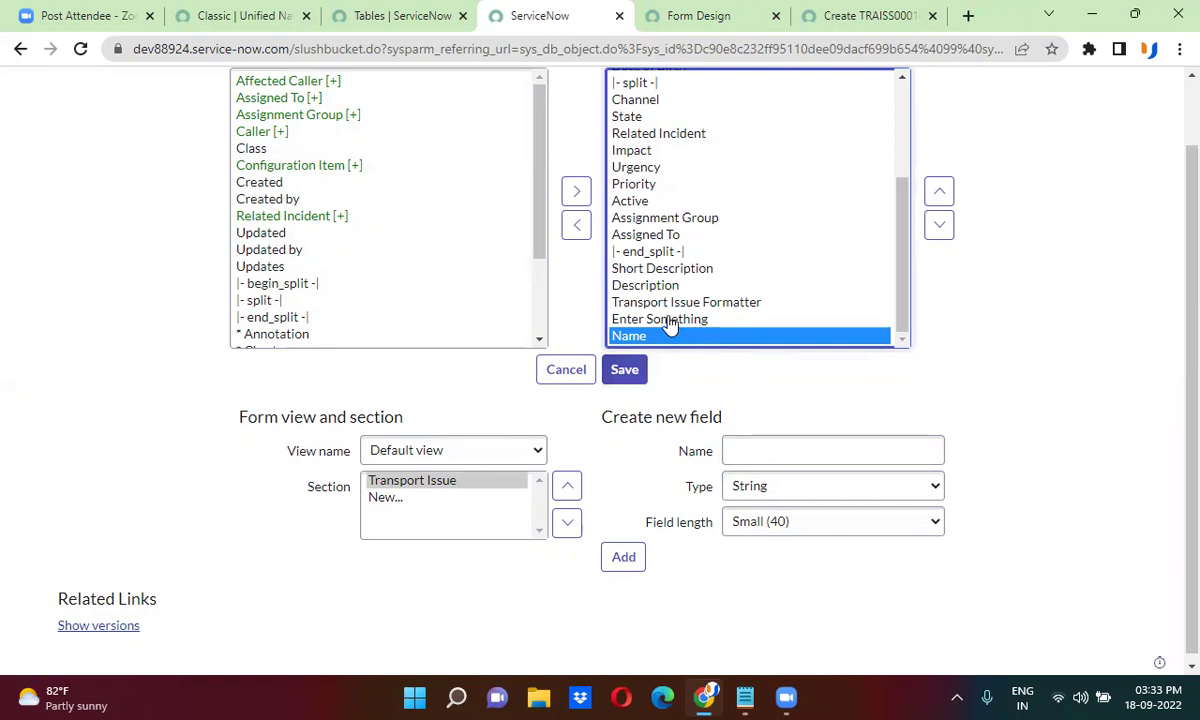
left_click(670, 319, "ctrl")
left_click(939, 193)
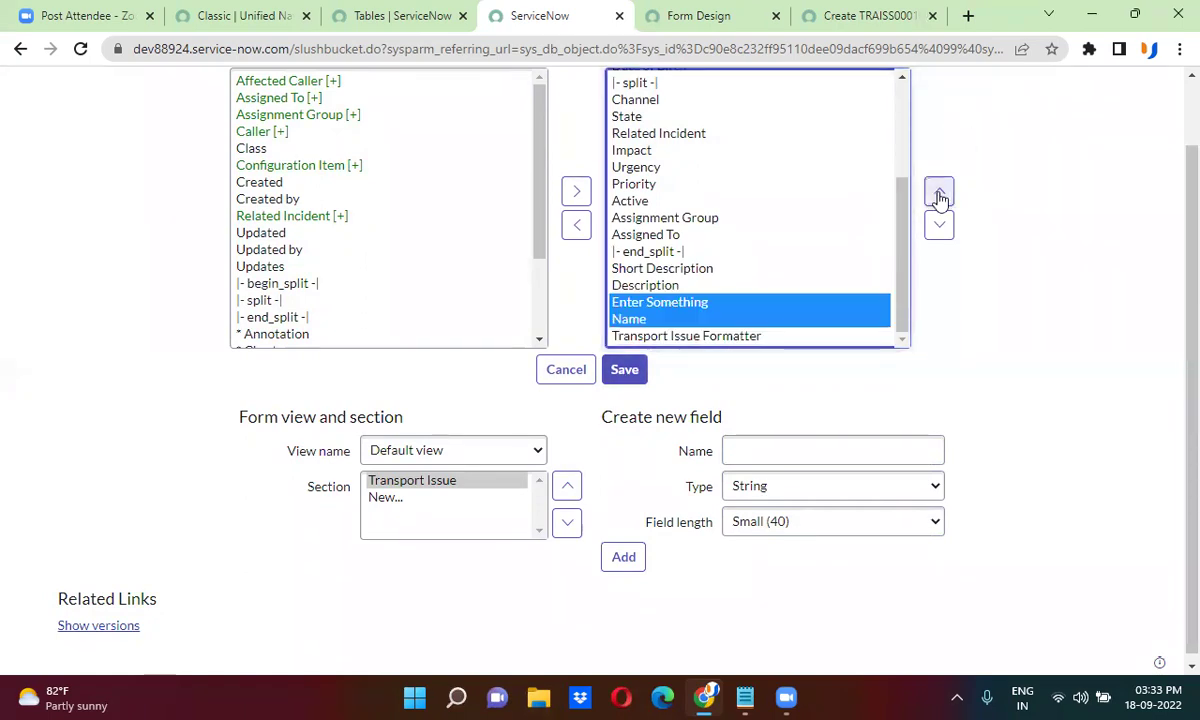
left_click(939, 193)
left_click(939, 193)
left_click(939, 193)
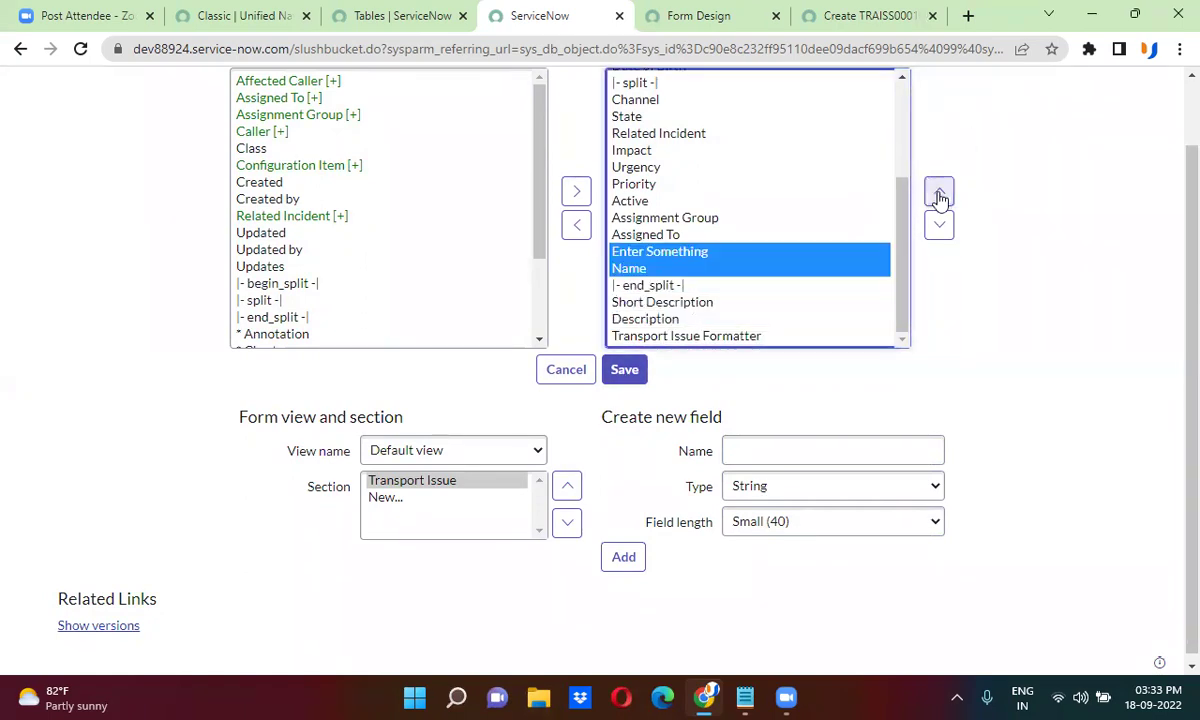
left_click(630, 372)
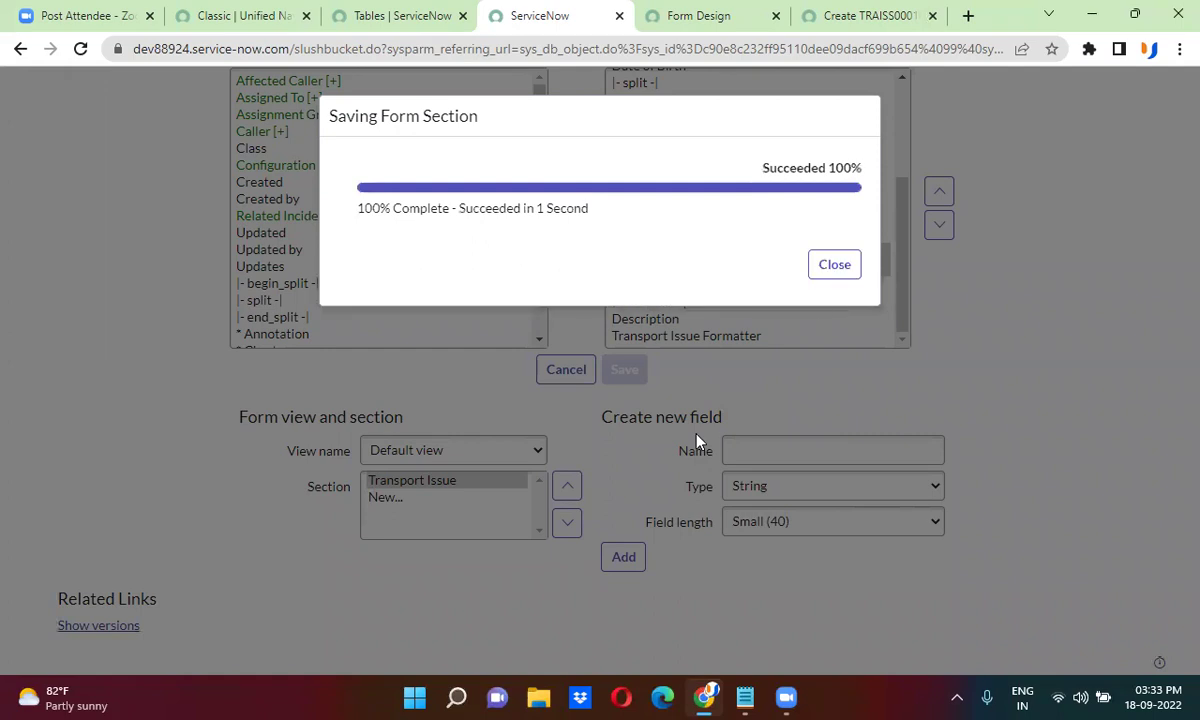
left_click(832, 268)
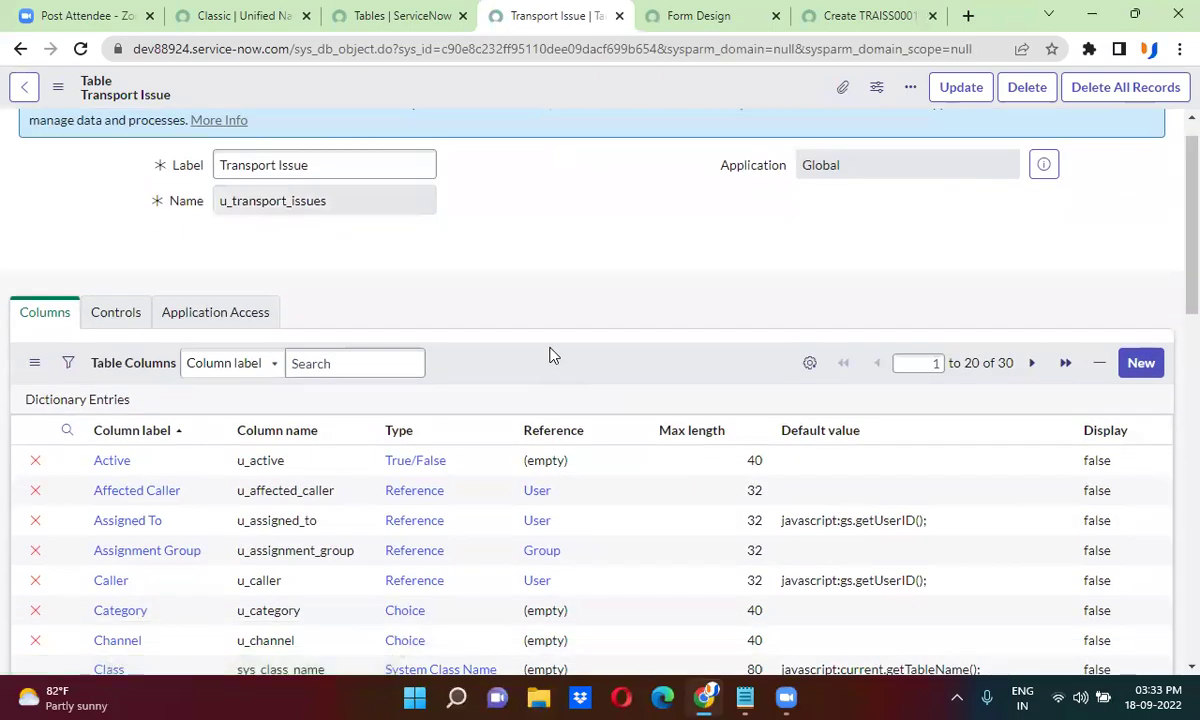
Step: Switch to the new Transport Issue record form and open the table's dictionary configuration
scroll(549, 355, "down", 1)
scroll(549, 355, "down", 5)
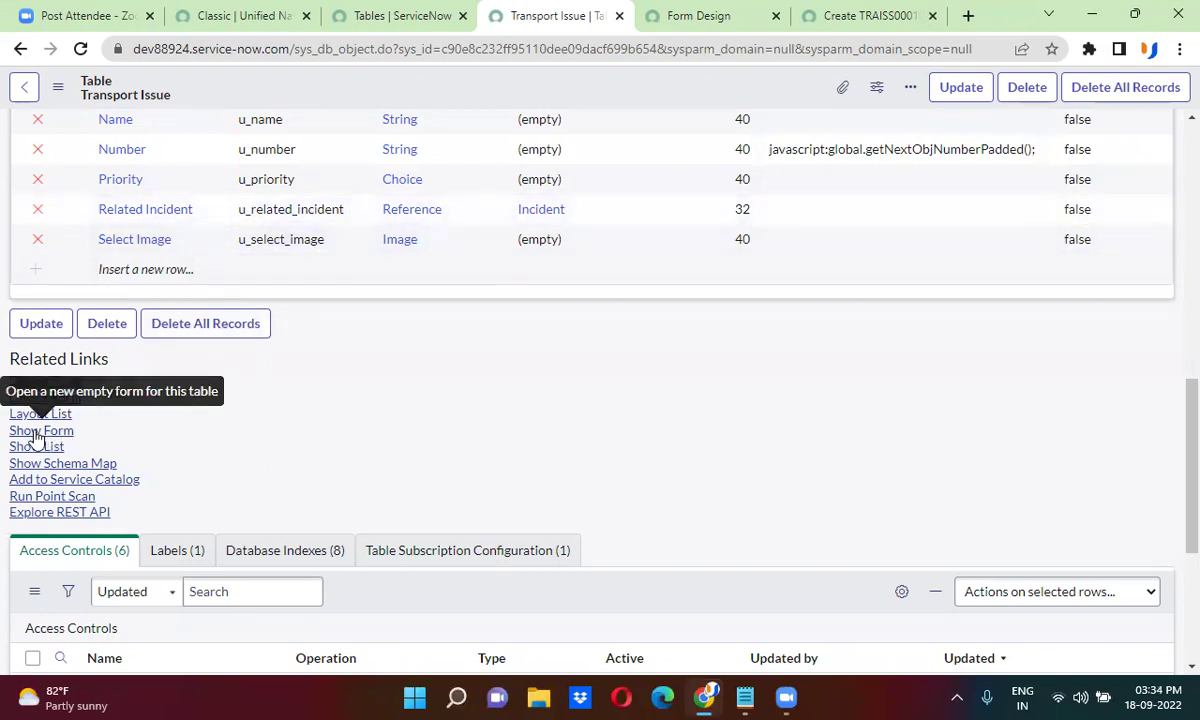
left_click(852, 14)
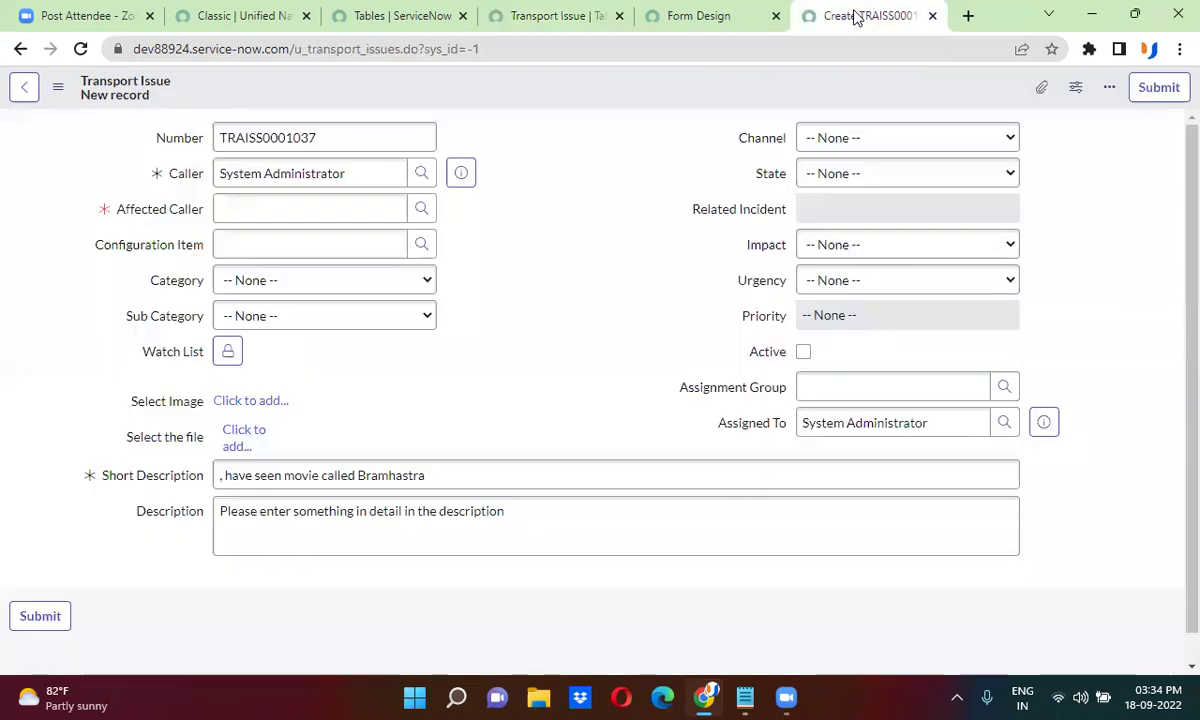
right_click(519, 83)
mouse_move(556, 114)
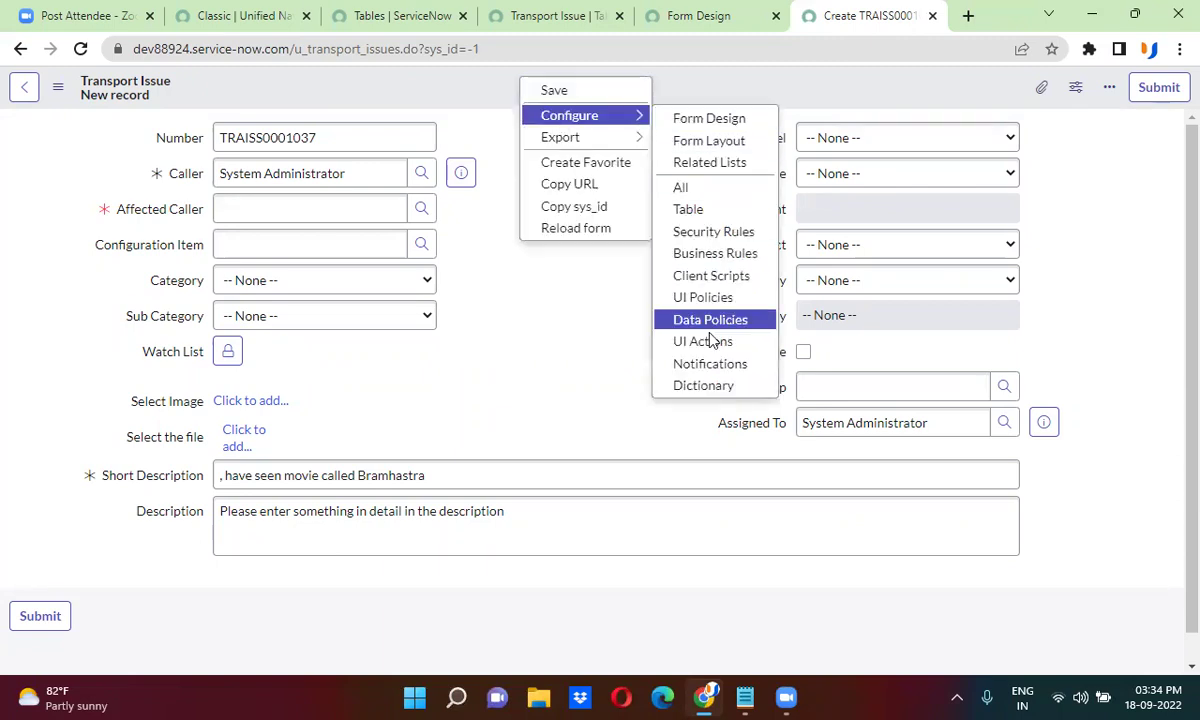
left_click(703, 386)
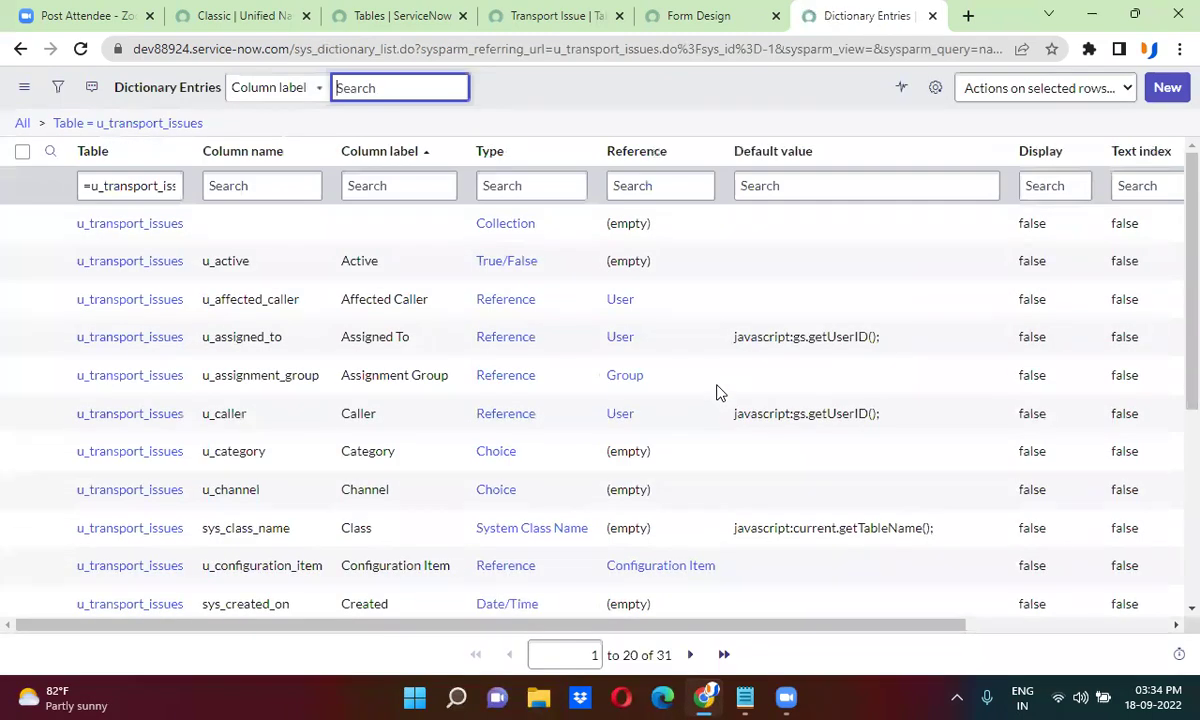
Step: Start a new dictionary entry for Transport Issue with type String and column label Name of Caller
left_click(1166, 88)
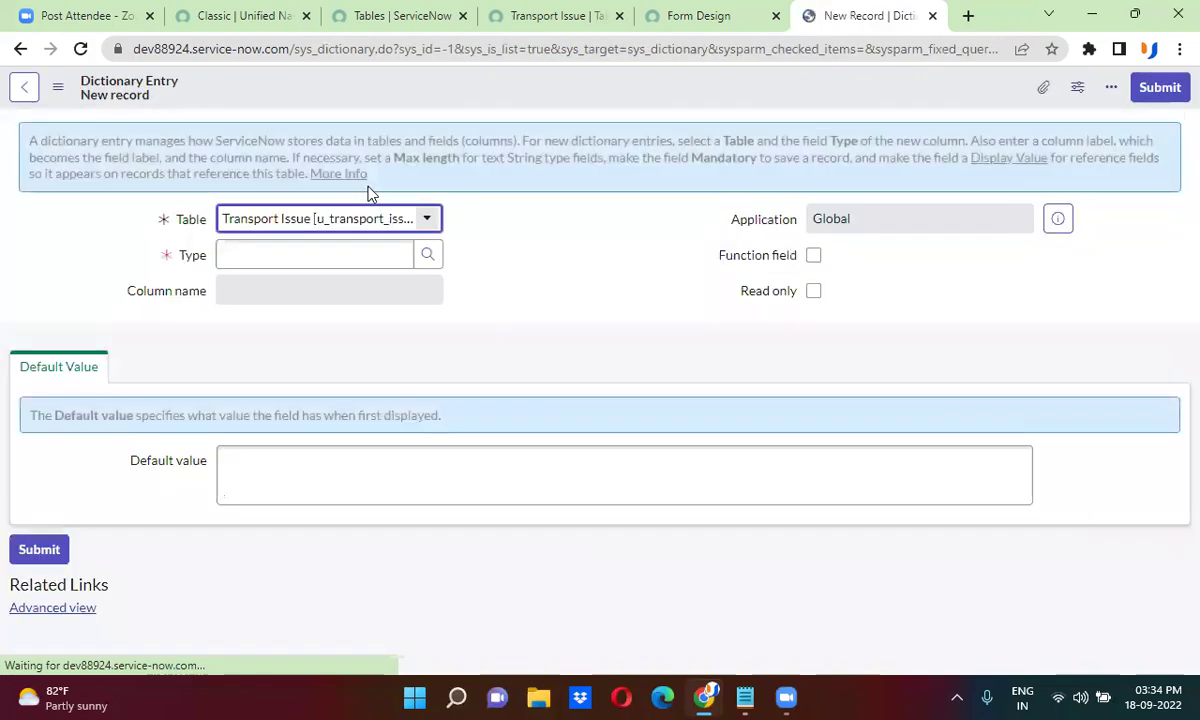
left_click(262, 256)
type("str")
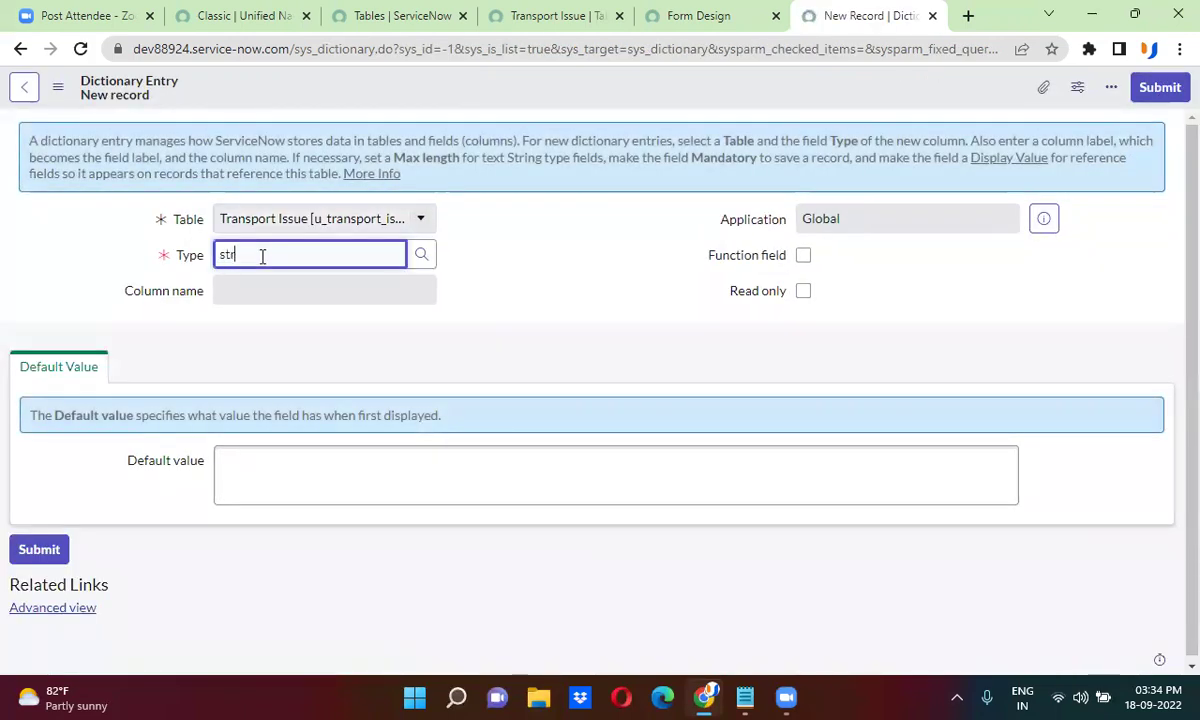
left_click(262, 276)
left_click(273, 287)
type("Name of Caller")
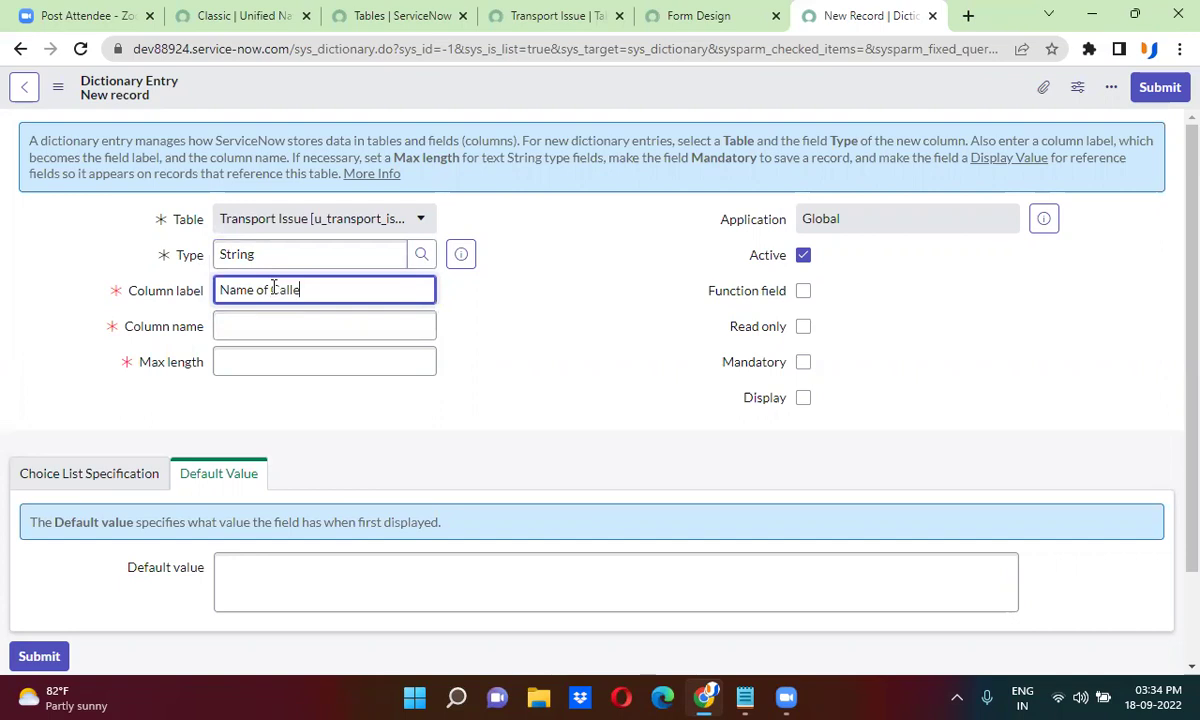
Step: Set the Name of Caller entry's max length to 40 and submit the dictionary entry
left_click(362, 370)
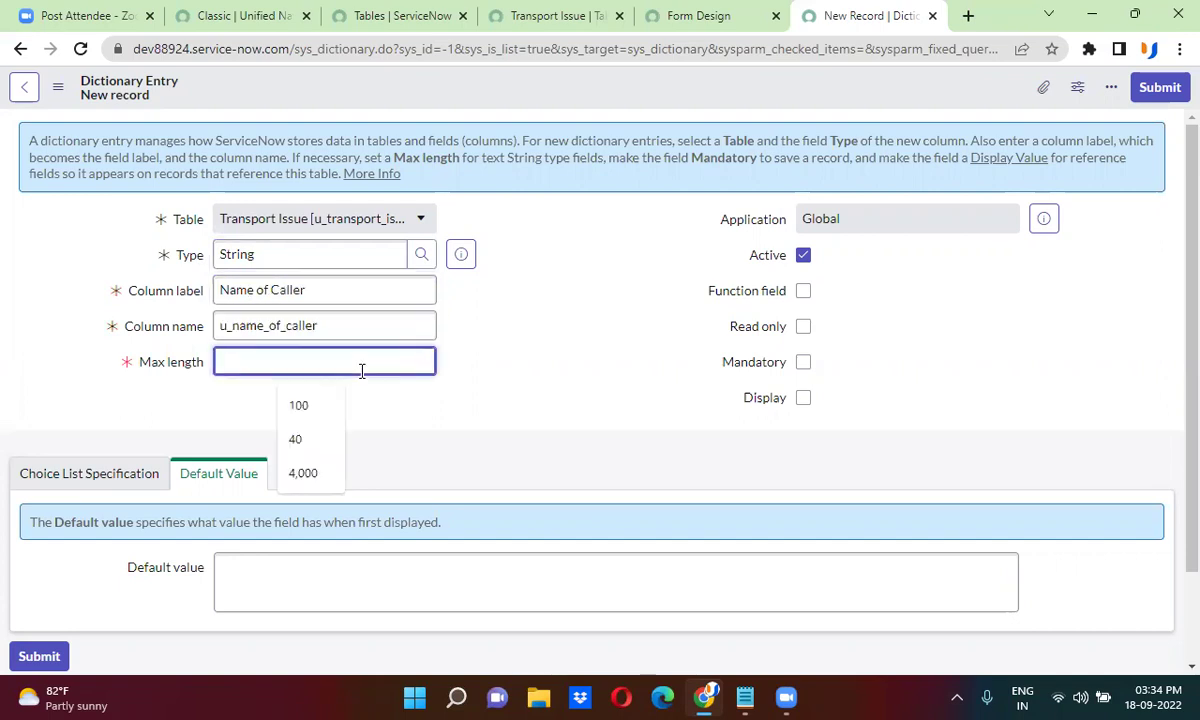
type("40")
left_click(512, 338)
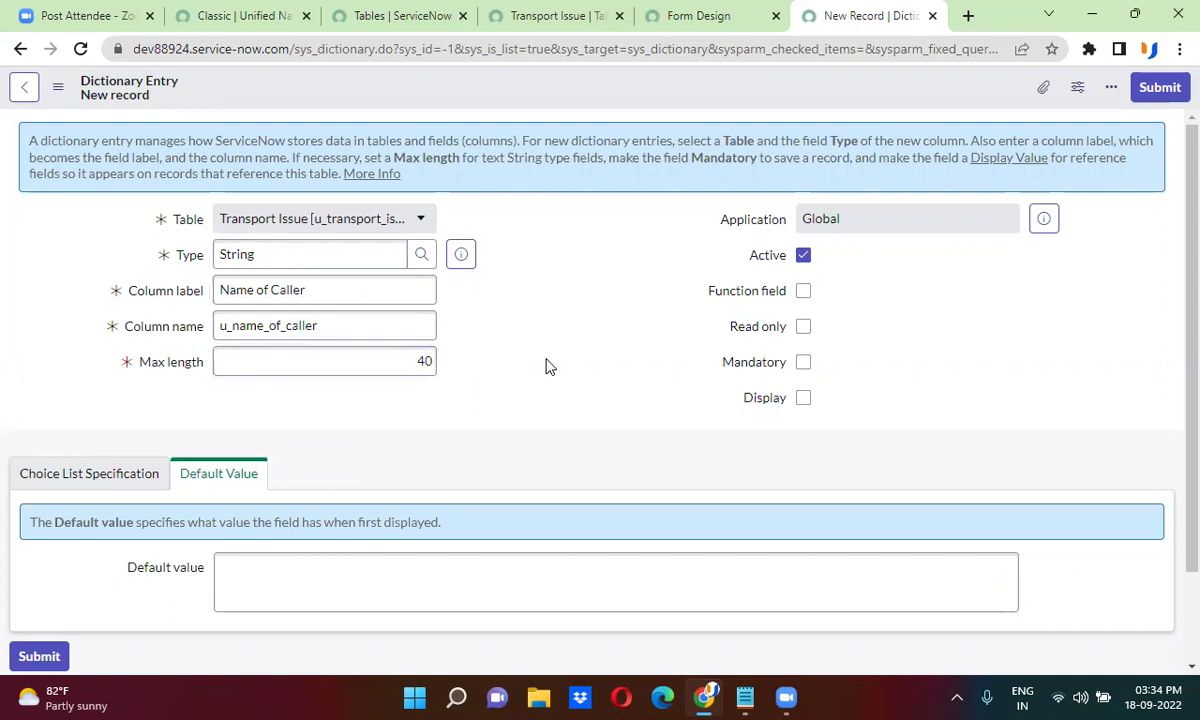
left_click(1163, 88)
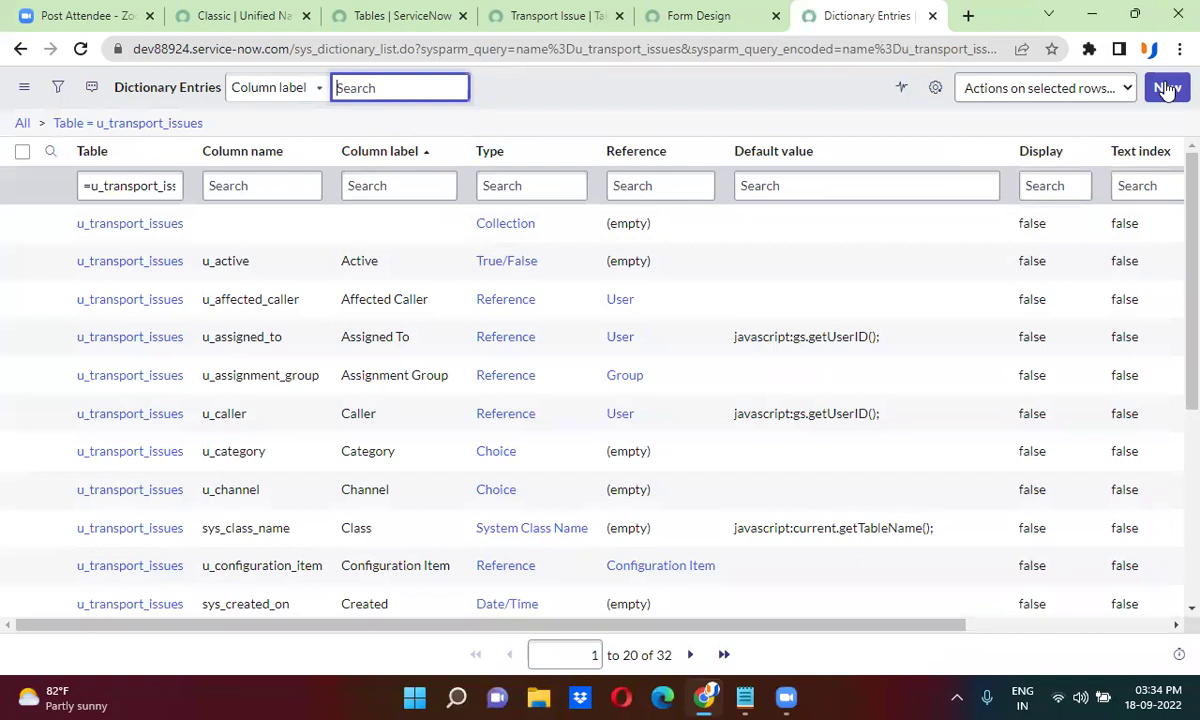
Step: Return to the Transport Issue table record, look over its columns and show a new empty form for the table
left_click(540, 18)
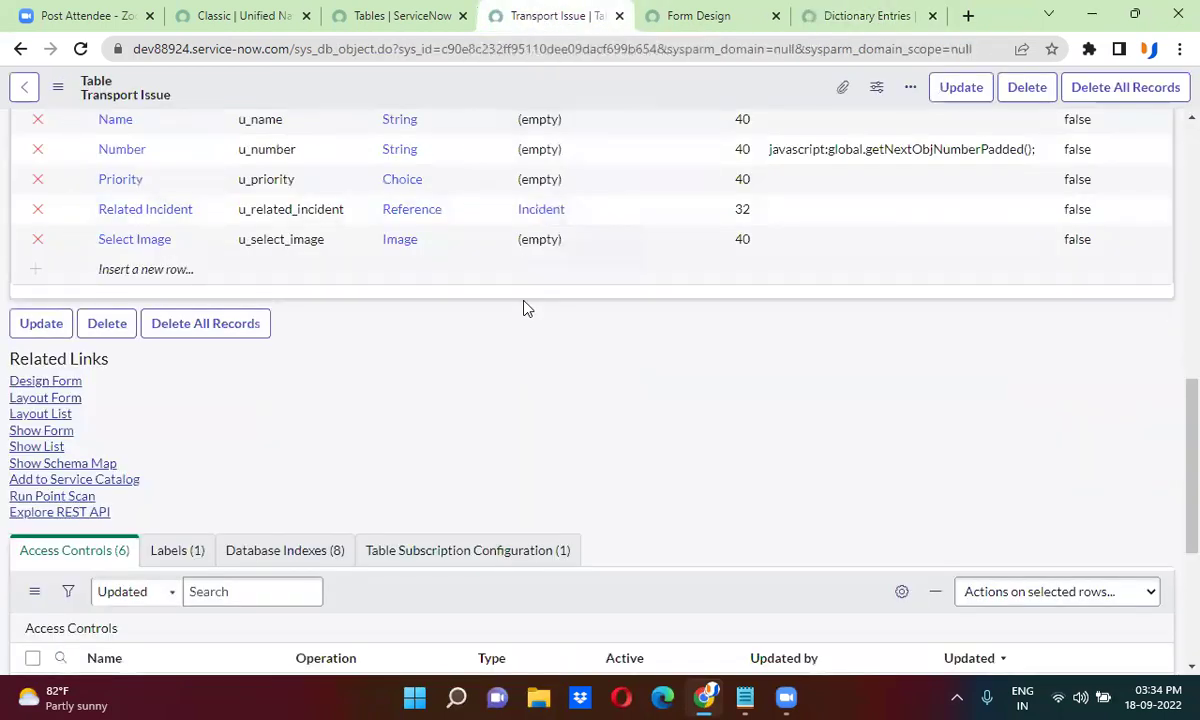
scroll(527, 308, "up", 8)
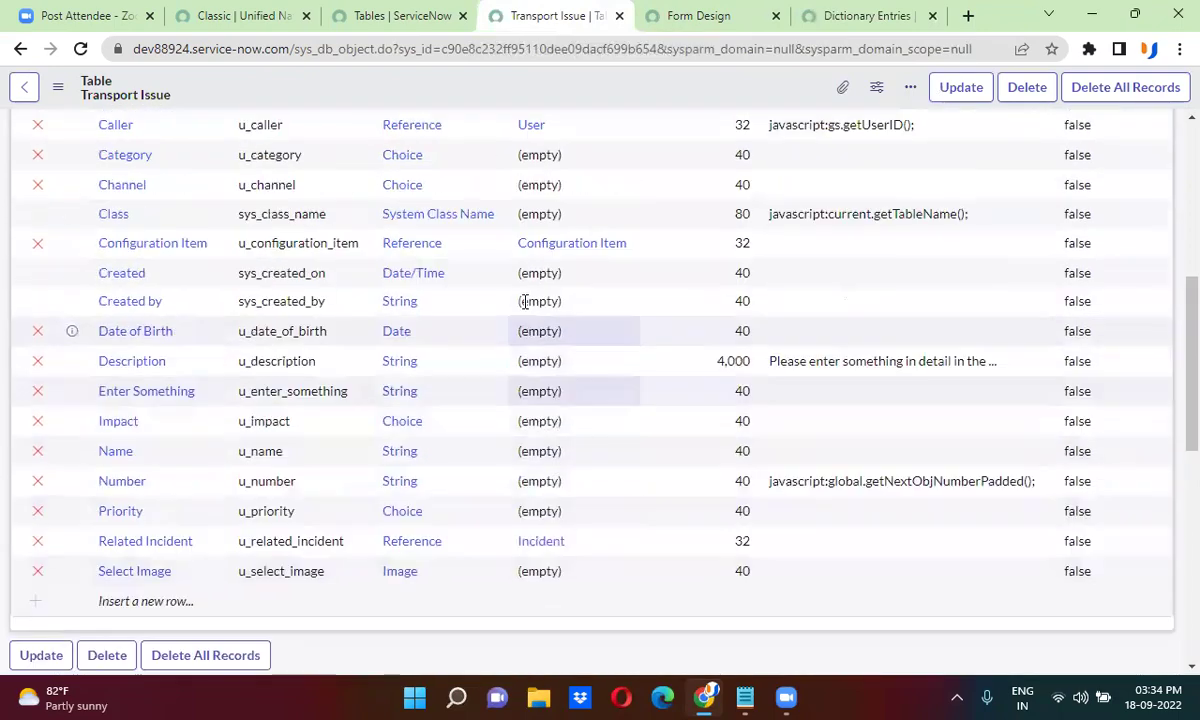
scroll(527, 308, "down", 8)
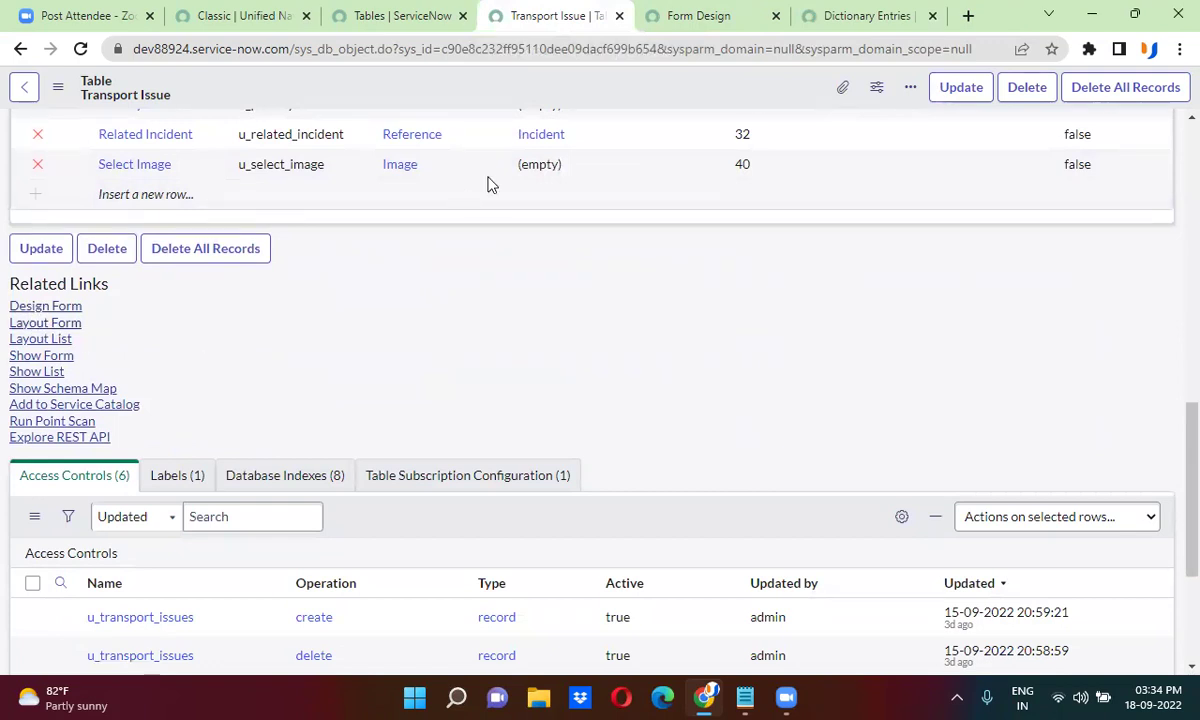
left_click(37, 360)
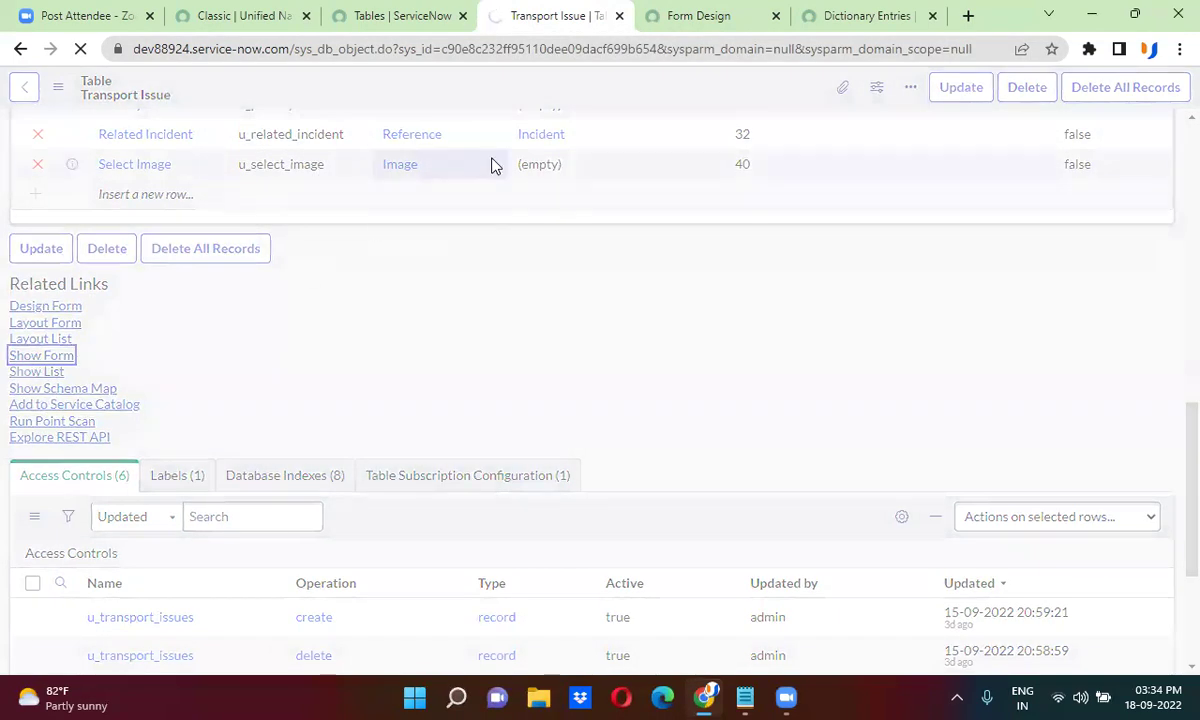
Step: Review the form's configuration options, the Transport Issue dictionary entries and the list of tables
right_click(518, 93)
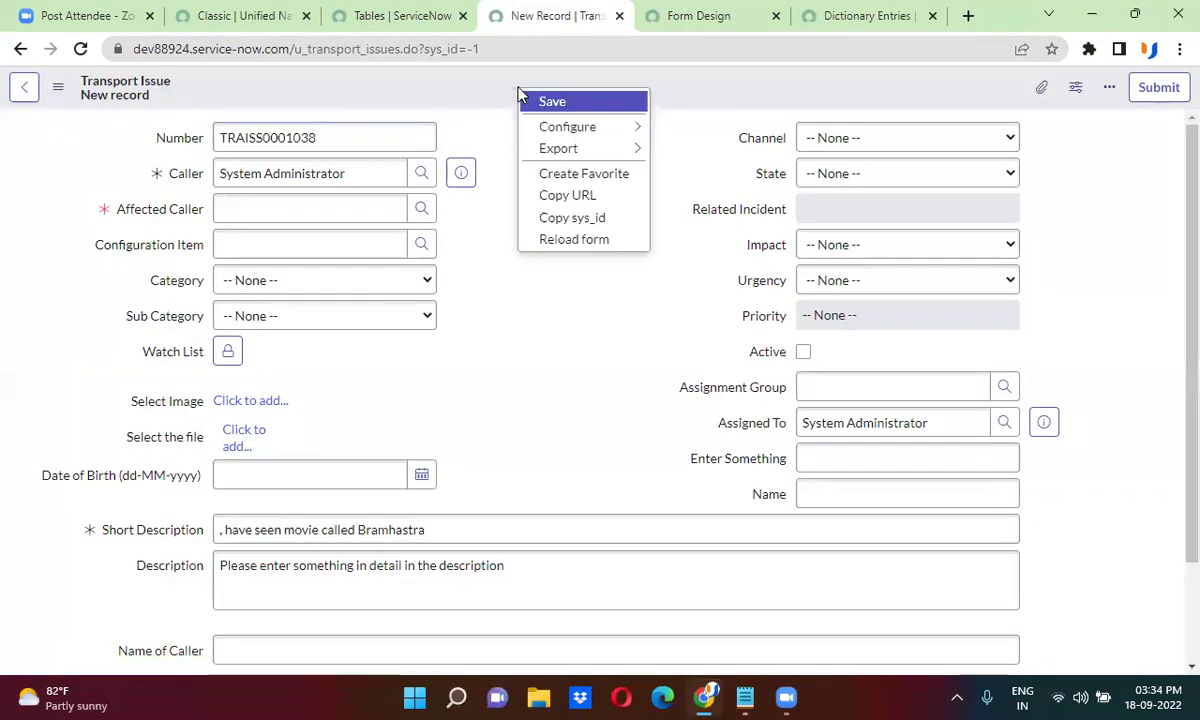
mouse_move(575, 126)
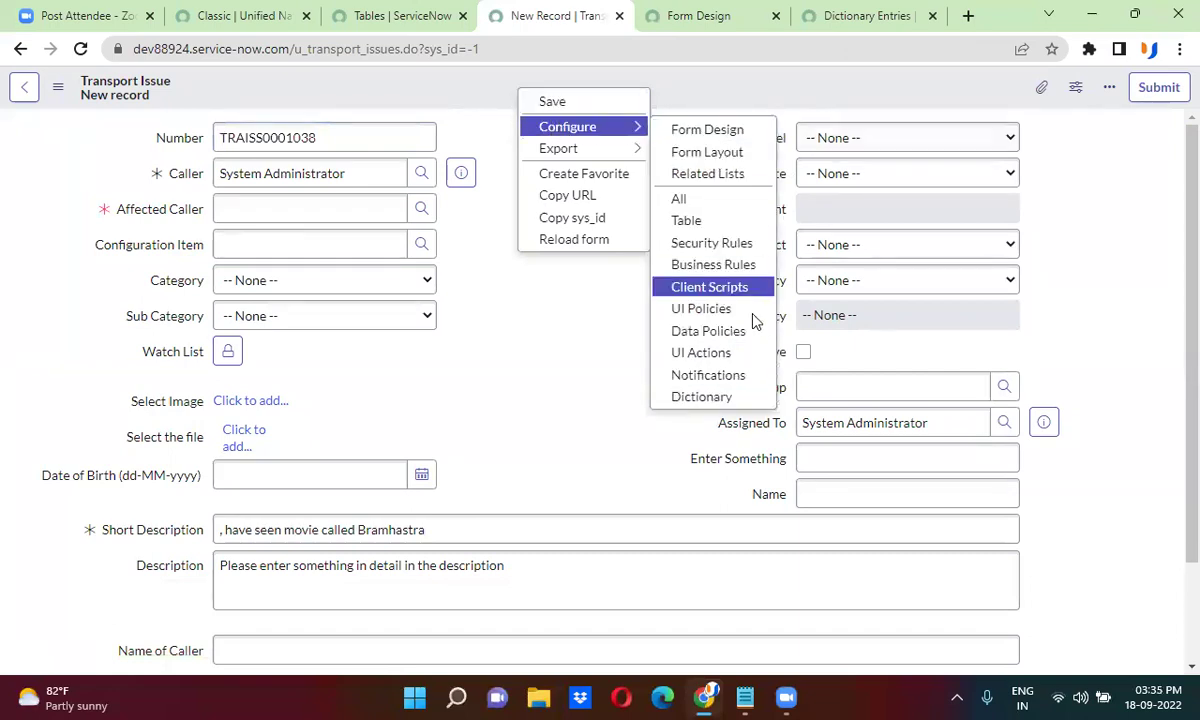
left_click(843, 16)
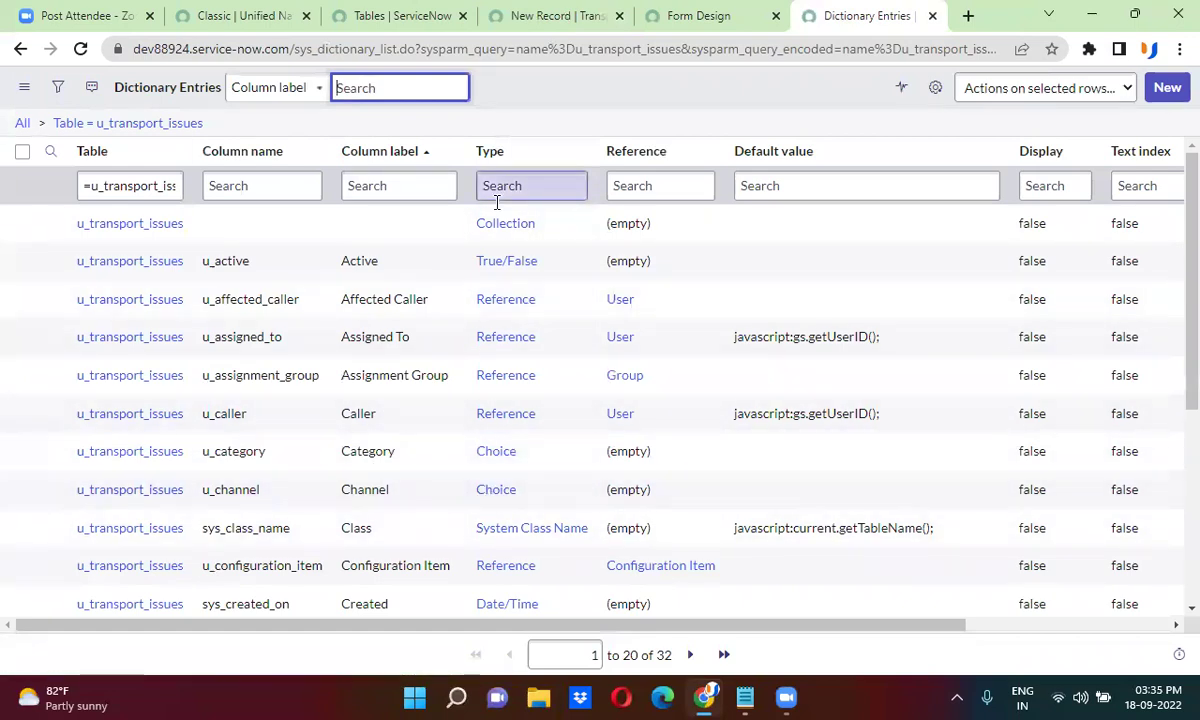
left_click(367, 8)
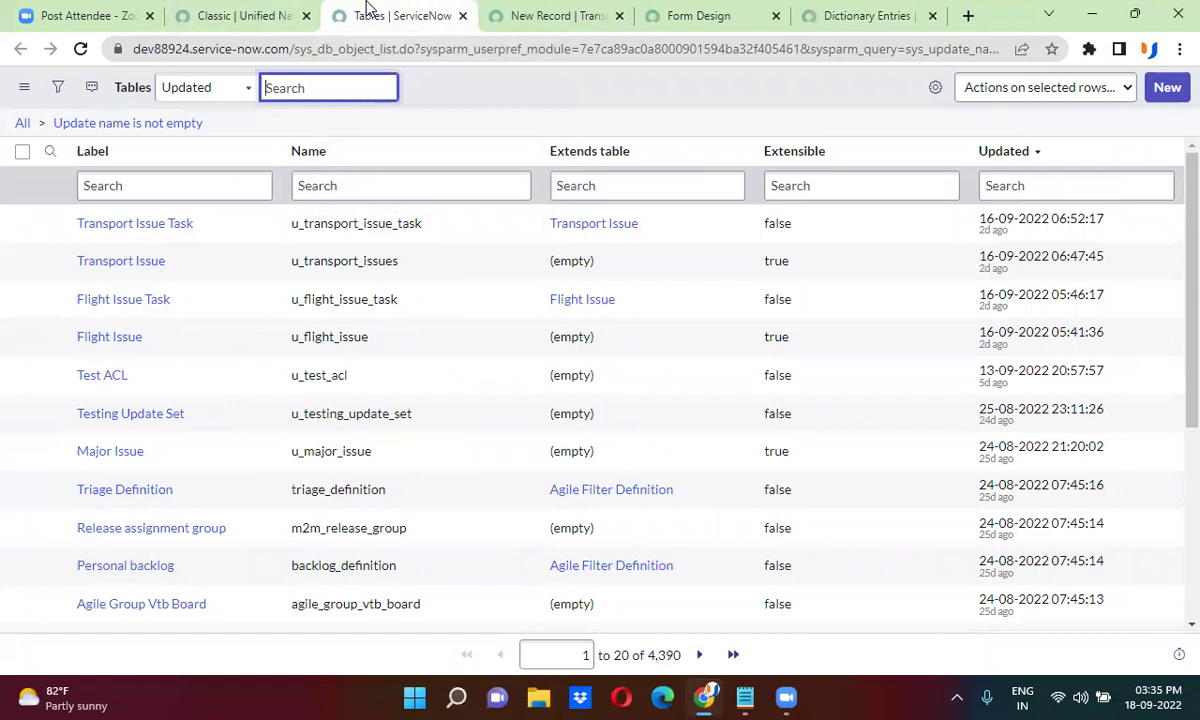